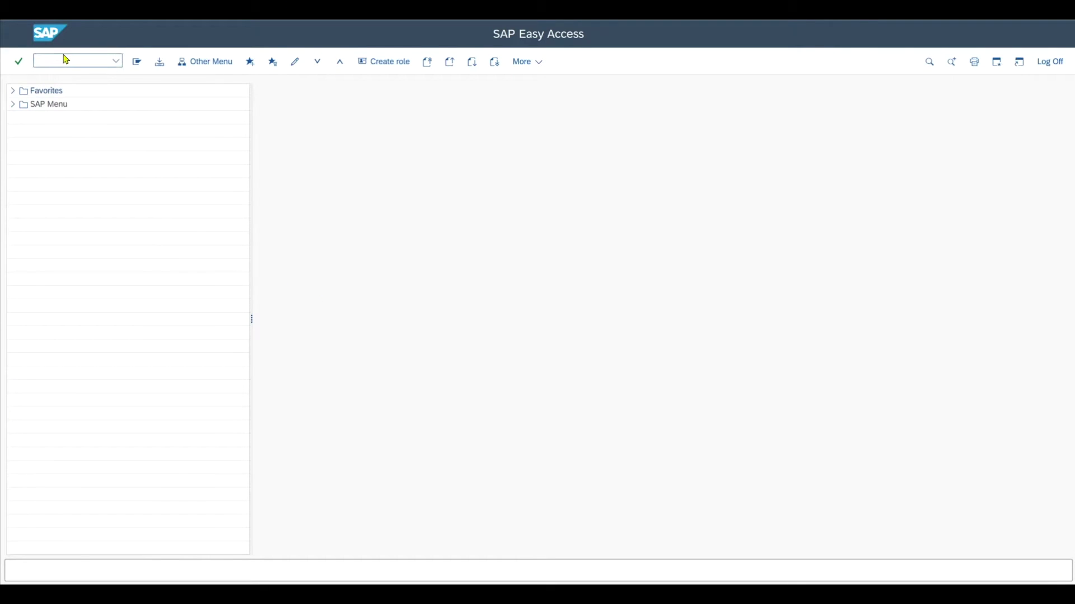
# Step: Open SE37 with BAPI_GOODSMVT_CREATE as the function module and start its test
pyautogui.click(65, 60)
pyautogui.write('se37')
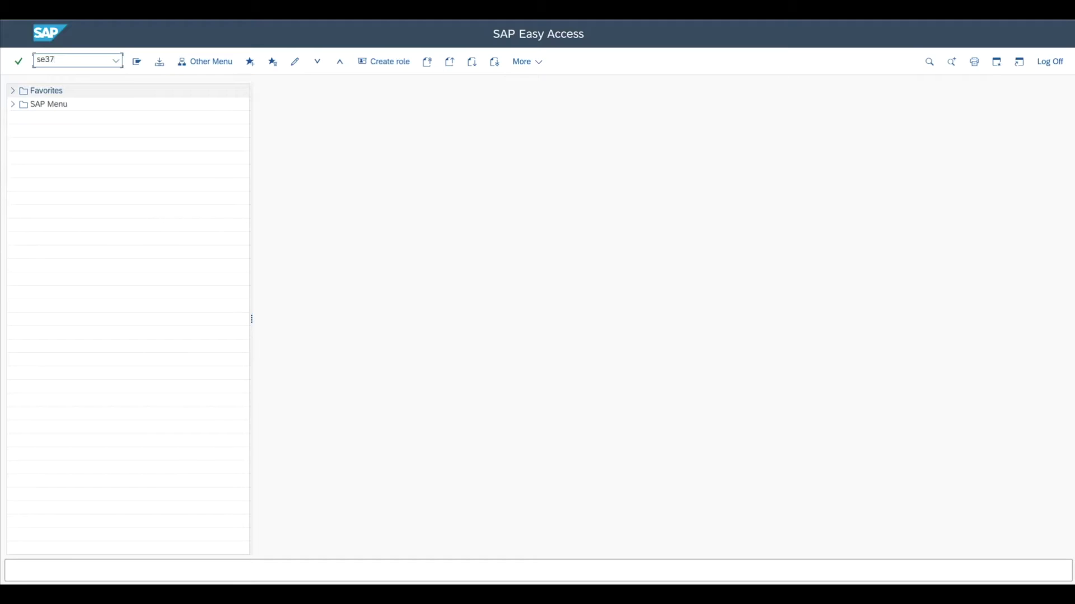
pyautogui.press('Return')
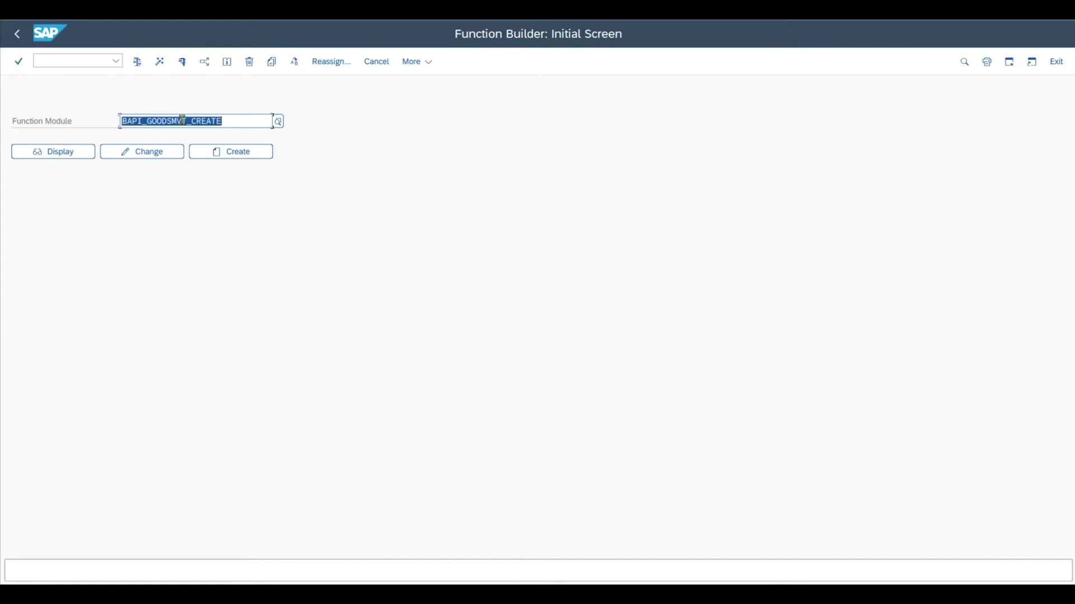
pyautogui.click(199, 120)
pyautogui.moveTo(245, 120); pyautogui.dragTo(117, 119)
pyautogui.click(135, 120)
pyautogui.click(184, 61)
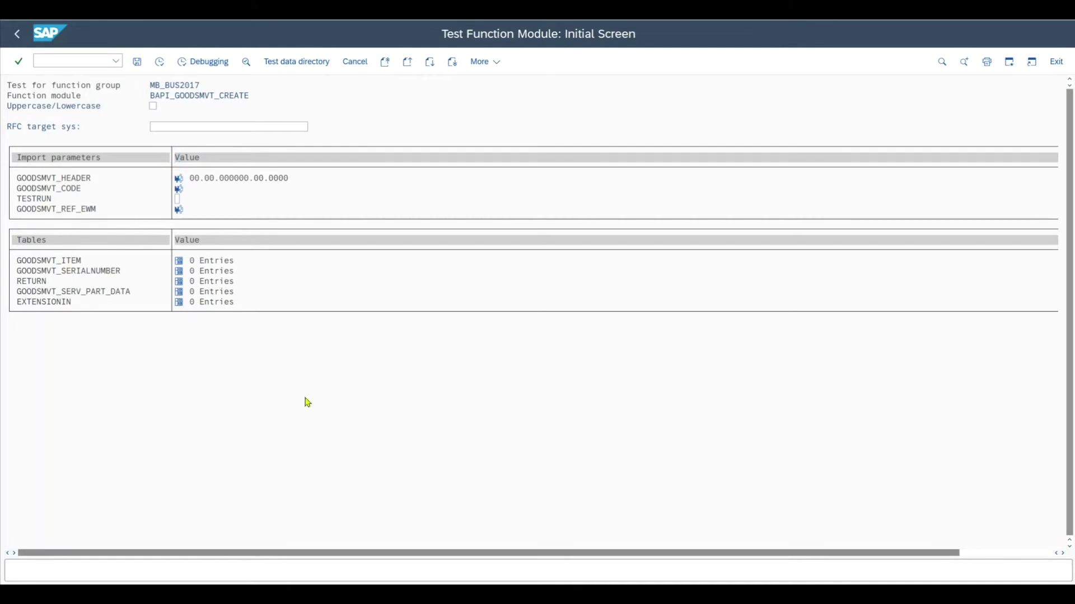
# Step: Open the structure editor for the GOODSMVT_HEADER parameter
pyautogui.click(215, 157)
pyautogui.click(123, 179)
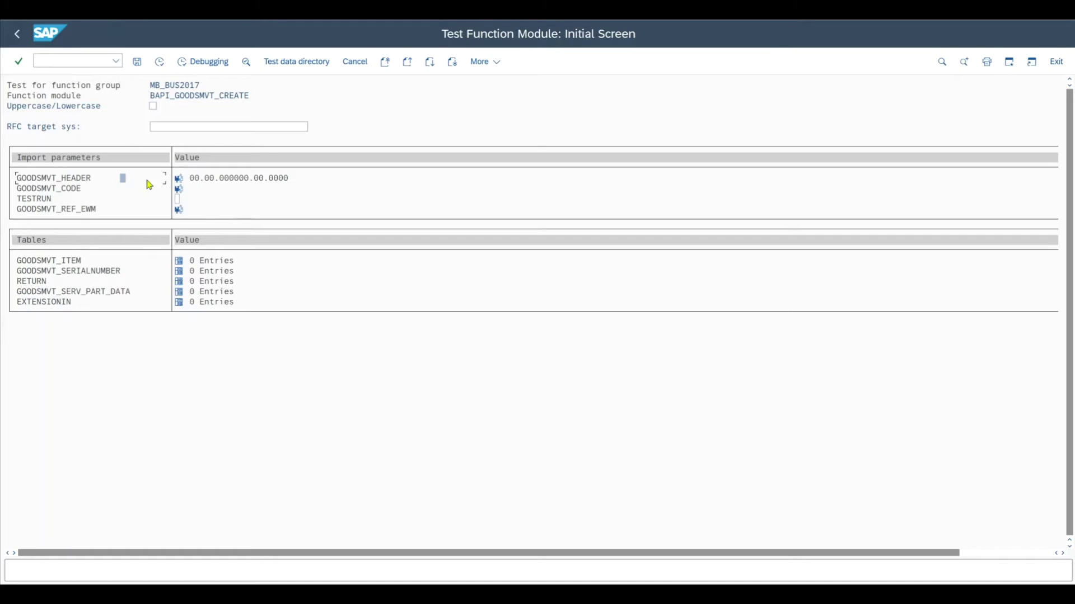
pyautogui.click(179, 179)
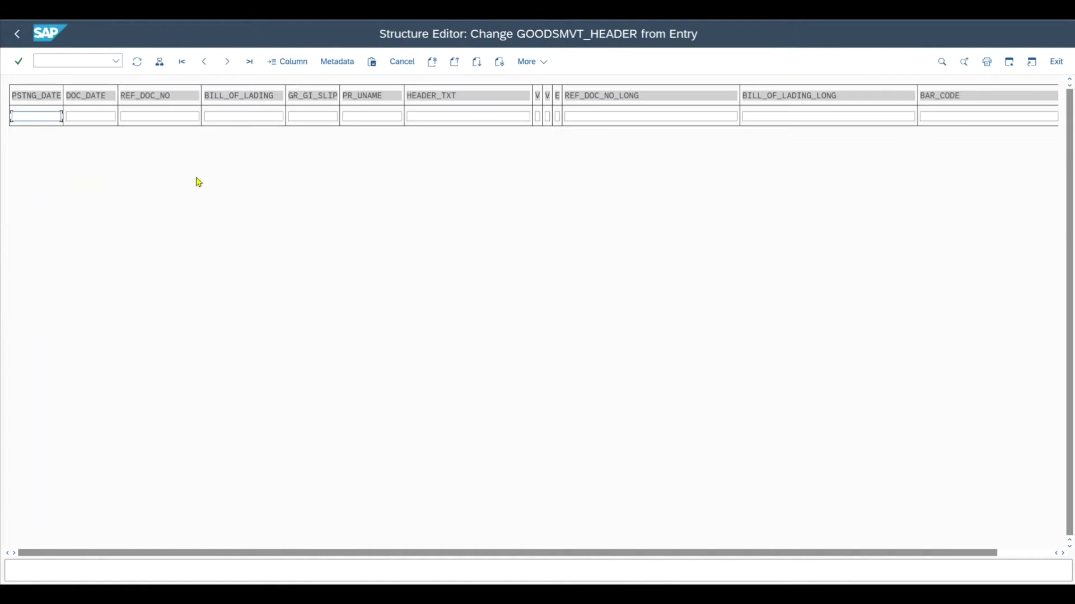
# Step: Enter 16.08.2022 as both PSTNG_DATE and DOC_DATE in GOODSMVT_HEADER and confirm
pyautogui.click(160, 62)
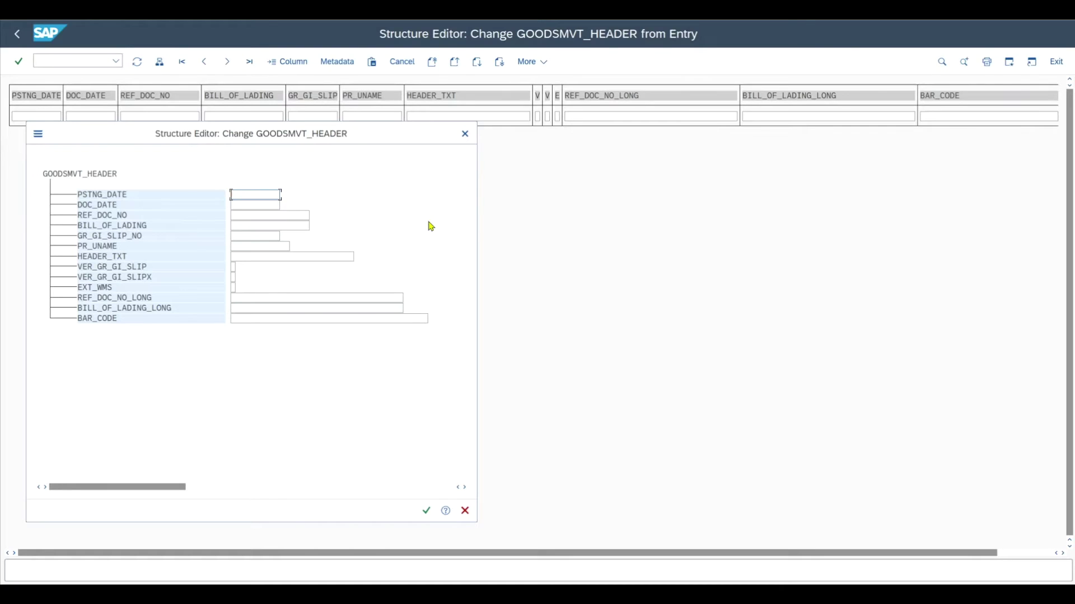
pyautogui.write('16.08.2022')
pyautogui.press('Tab')
pyautogui.click(232, 194)
pyautogui.moveTo(232, 195); pyautogui.dragTo(292, 193)
pyautogui.hotkey('ctrl', 'c')
pyautogui.click(252, 205)
pyautogui.hotkey('ctrl', 'v')
pyautogui.click(252, 225)
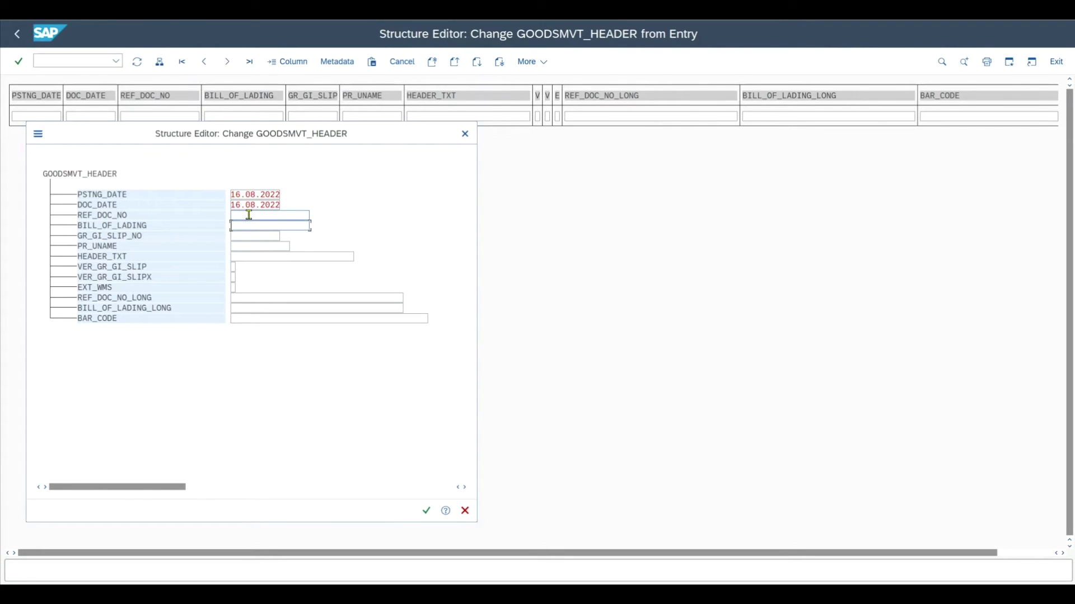
pyautogui.click(252, 235)
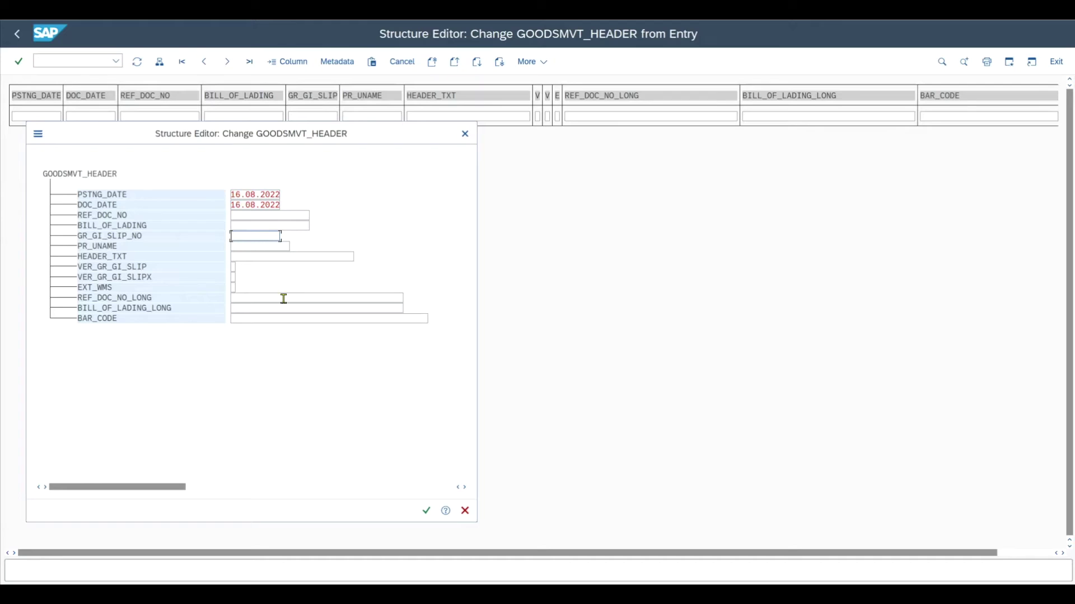
pyautogui.click(423, 510)
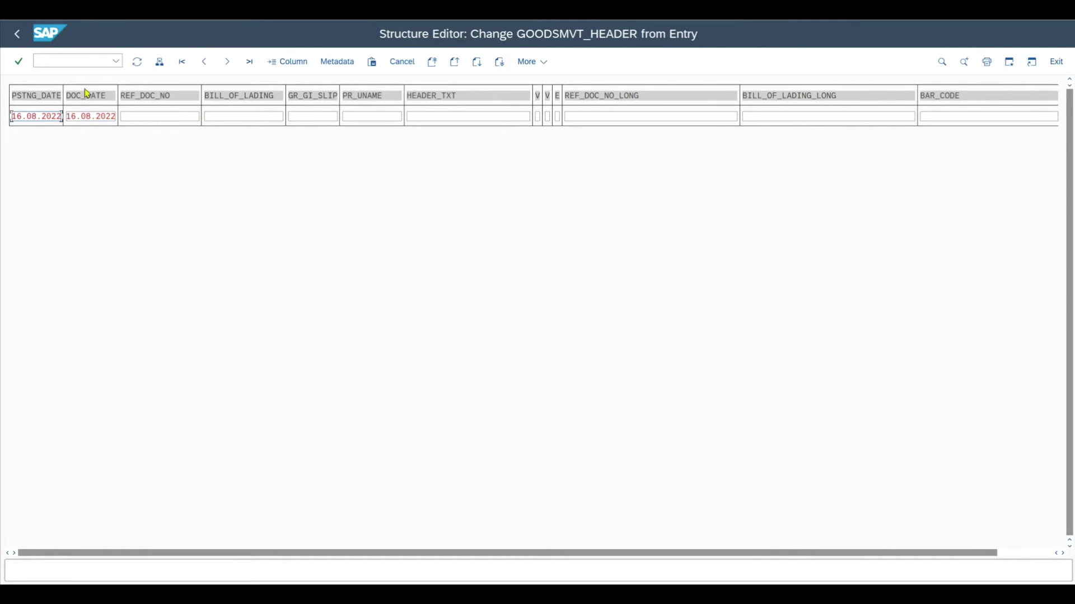
pyautogui.click(17, 34)
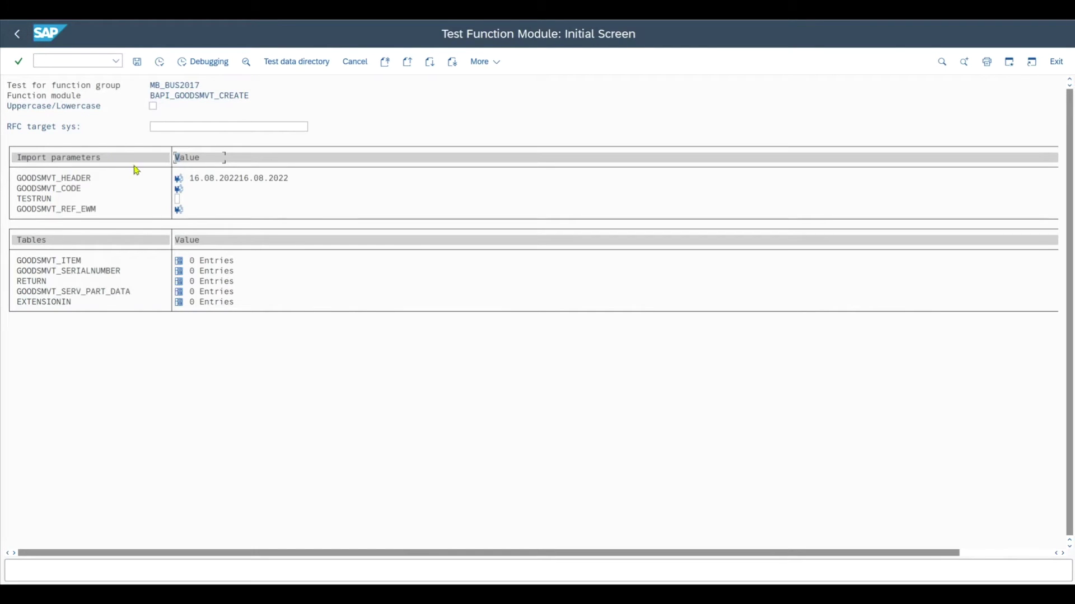
# Step: Open the structure editor for the GOODSMVT_CODE parameter
pyautogui.click(179, 194)
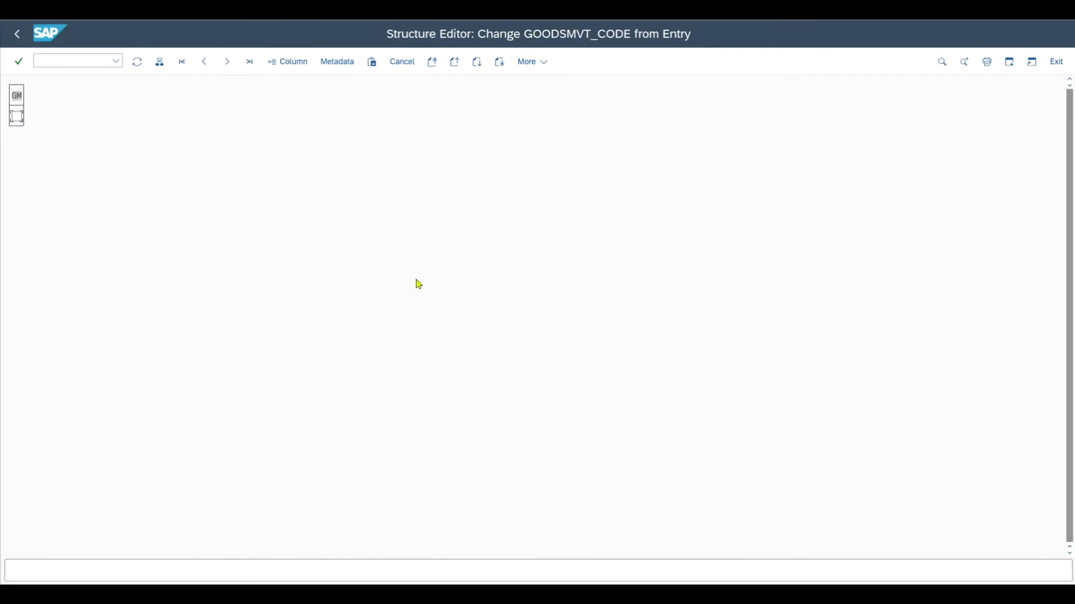
pyautogui.click(71, 60)
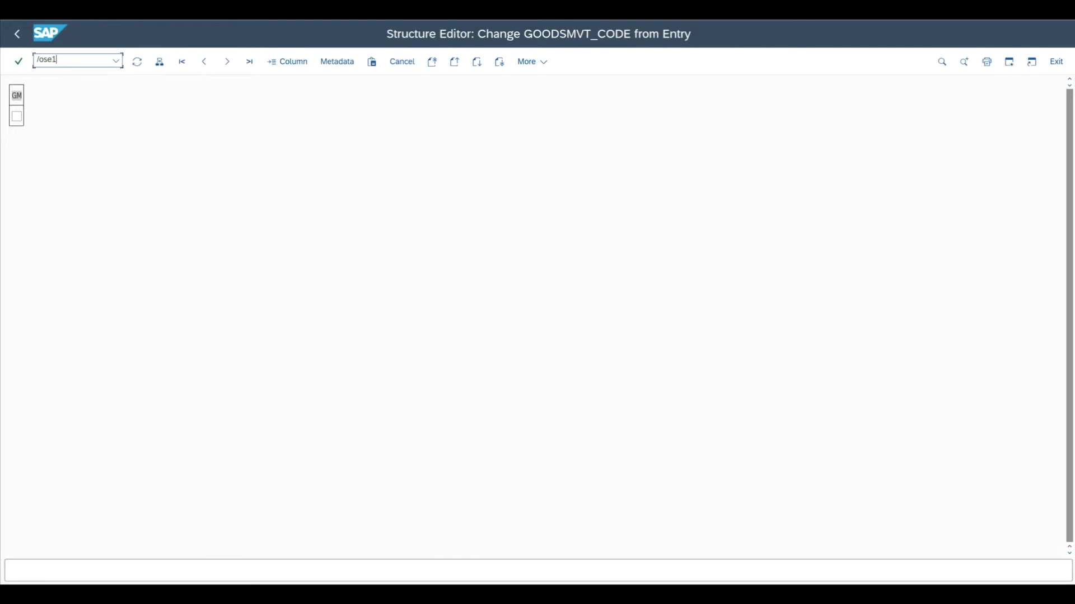
pyautogui.press('Return')
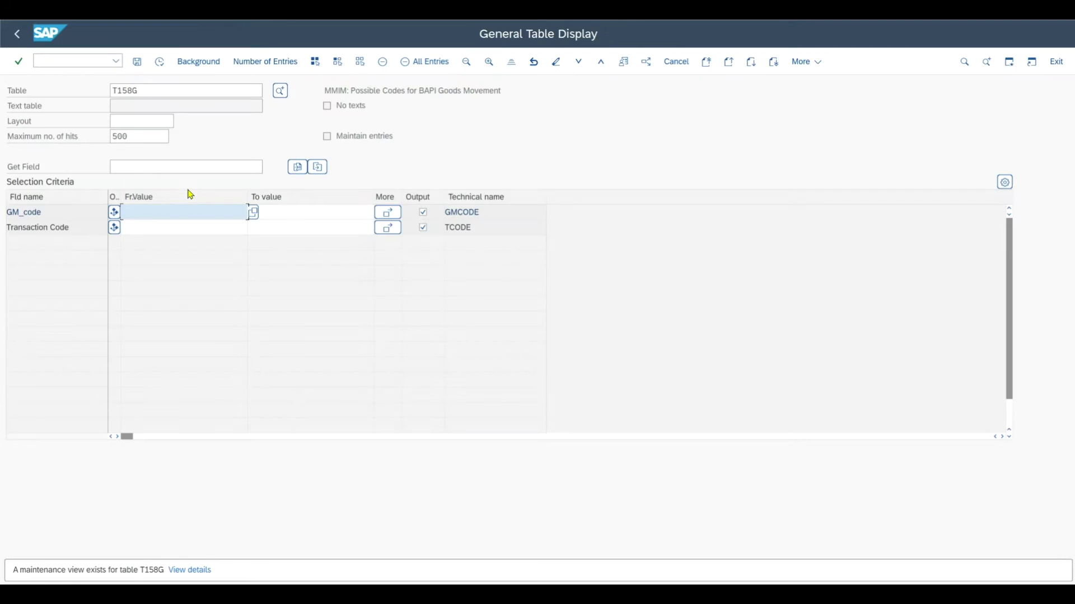
pyautogui.doubleClick(162, 91)
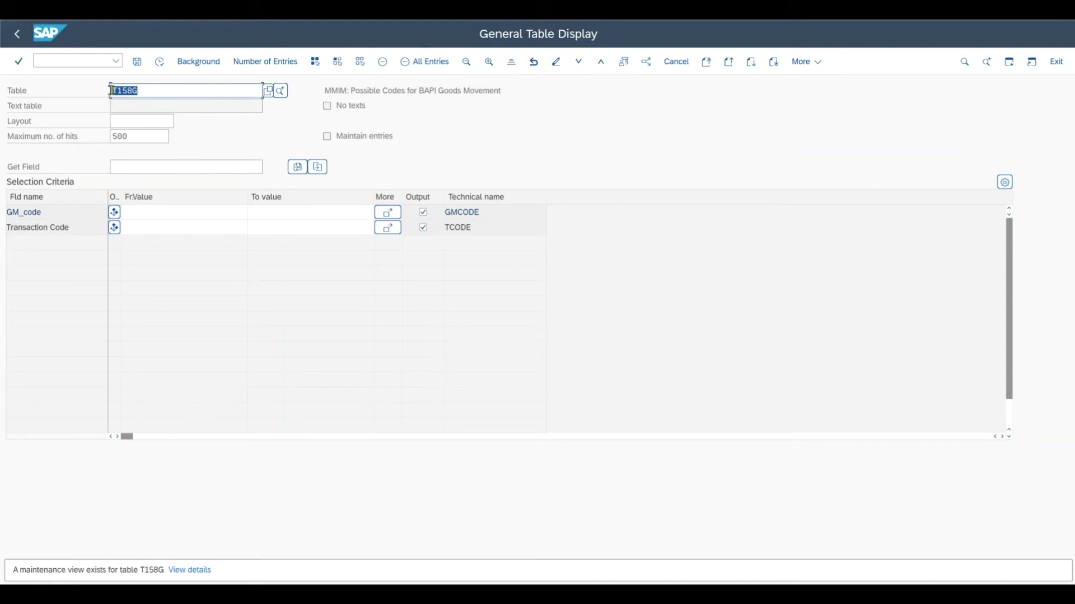
pyautogui.click(148, 90)
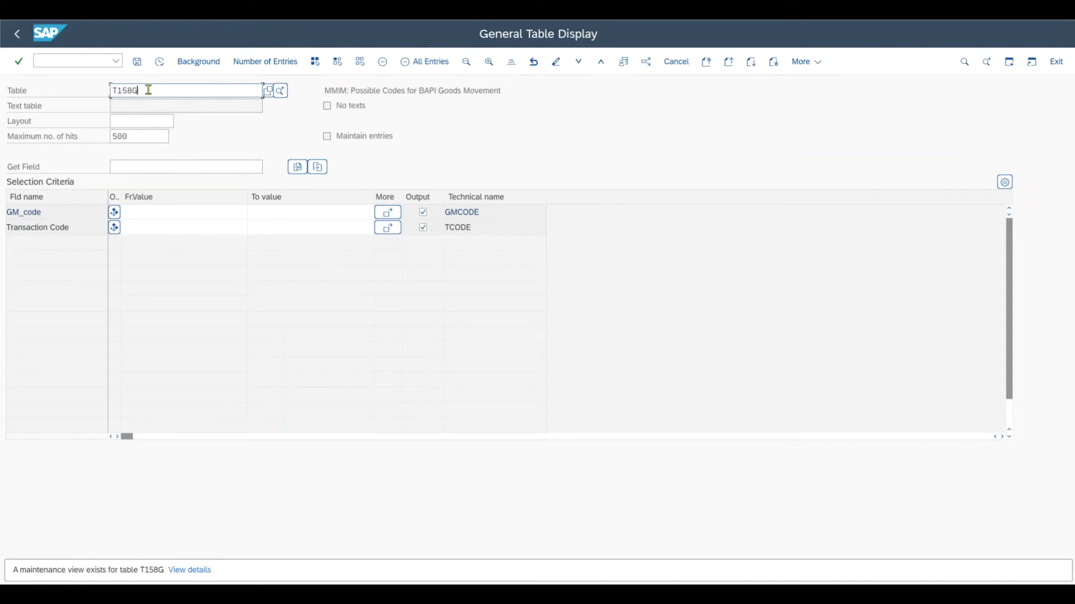
pyautogui.click(160, 62)
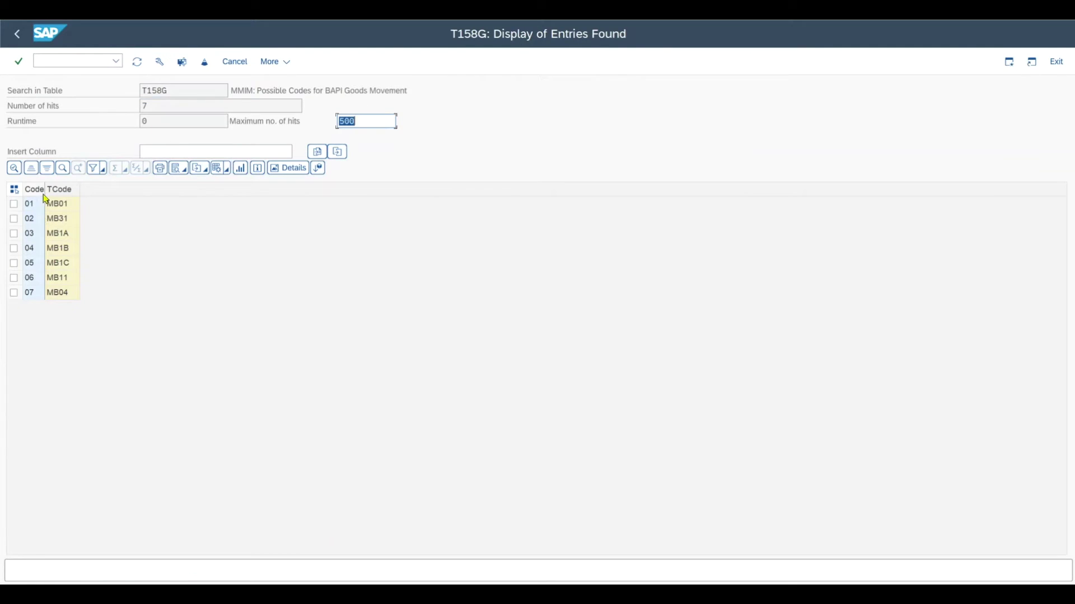
pyautogui.moveTo(45, 191); pyautogui.dragTo(201, 192)
pyautogui.click(142, 209)
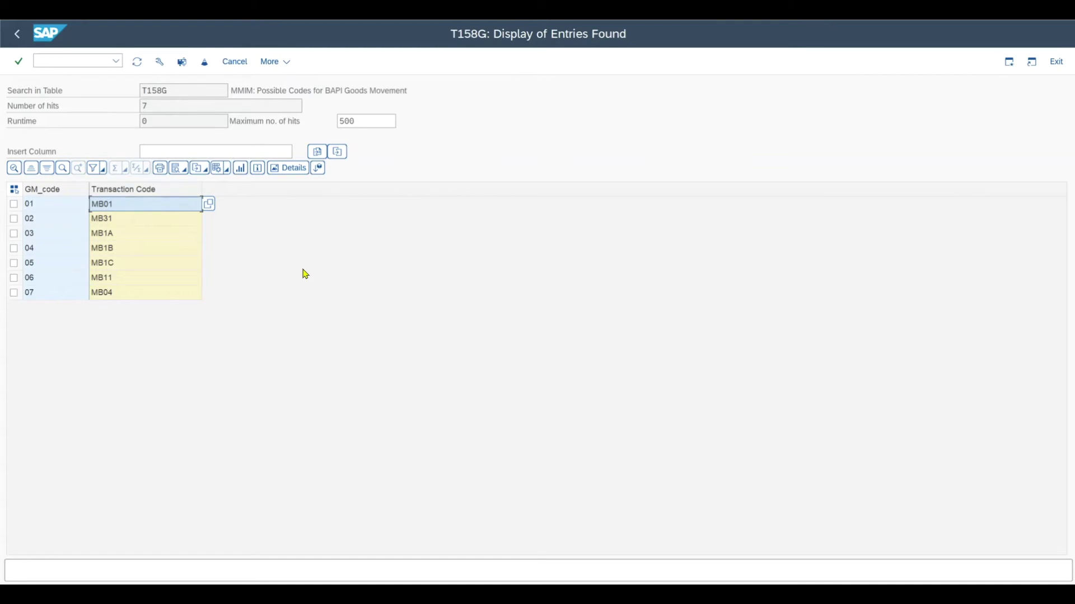
pyautogui.click(62, 205)
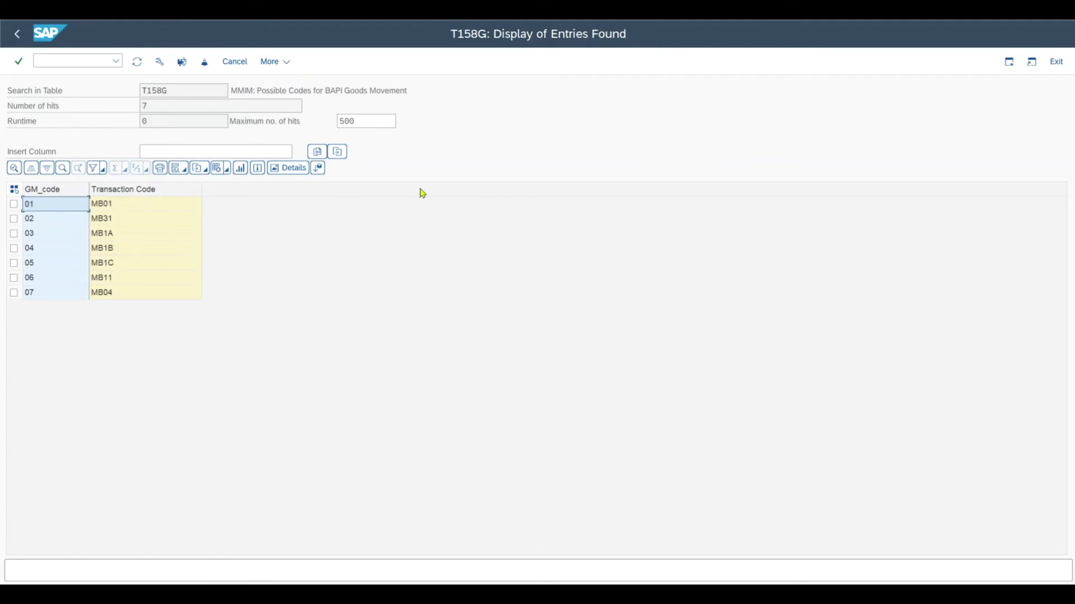
pyautogui.press('F2')
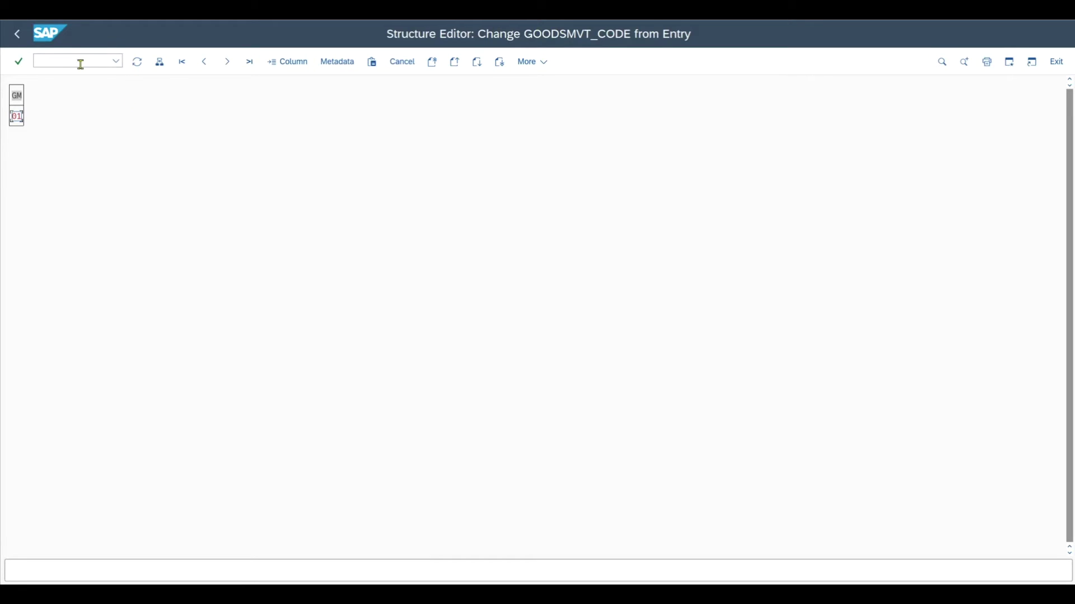
# Step: Return to the test screen with GM code 01 and open ME23N to view the purchase order
pyautogui.click(19, 35)
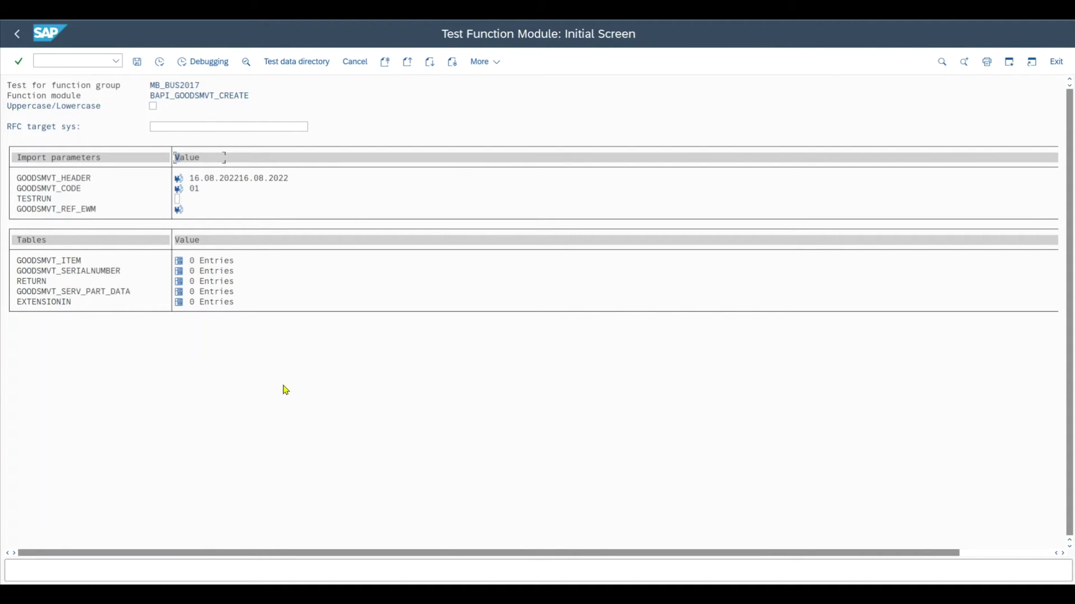
pyautogui.hotkey('ctrl', '/')
pyautogui.write('/ome23')
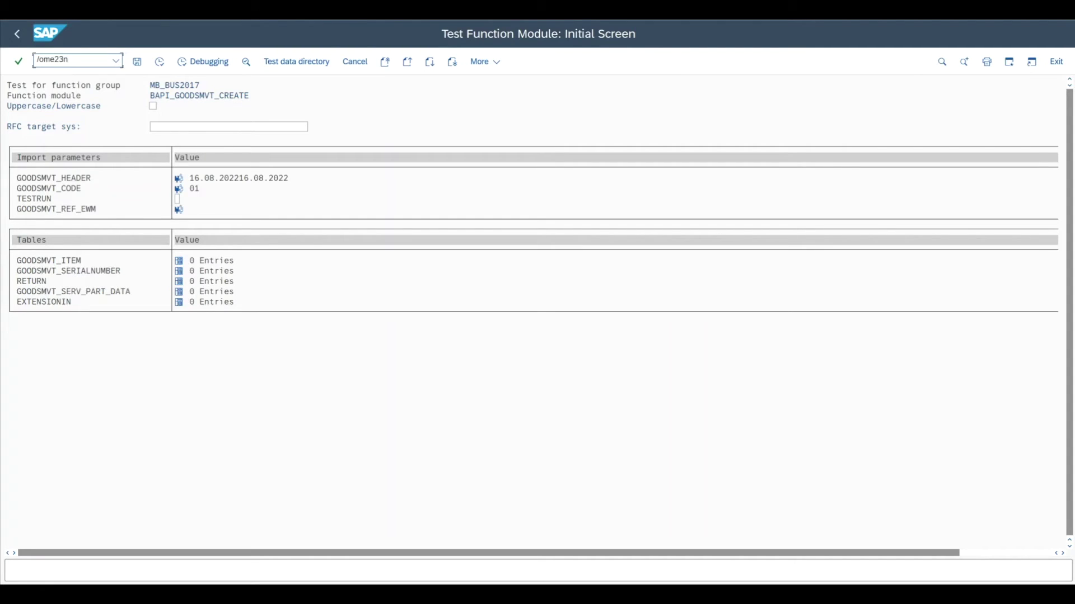
pyautogui.write('n')
pyautogui.press('Return')
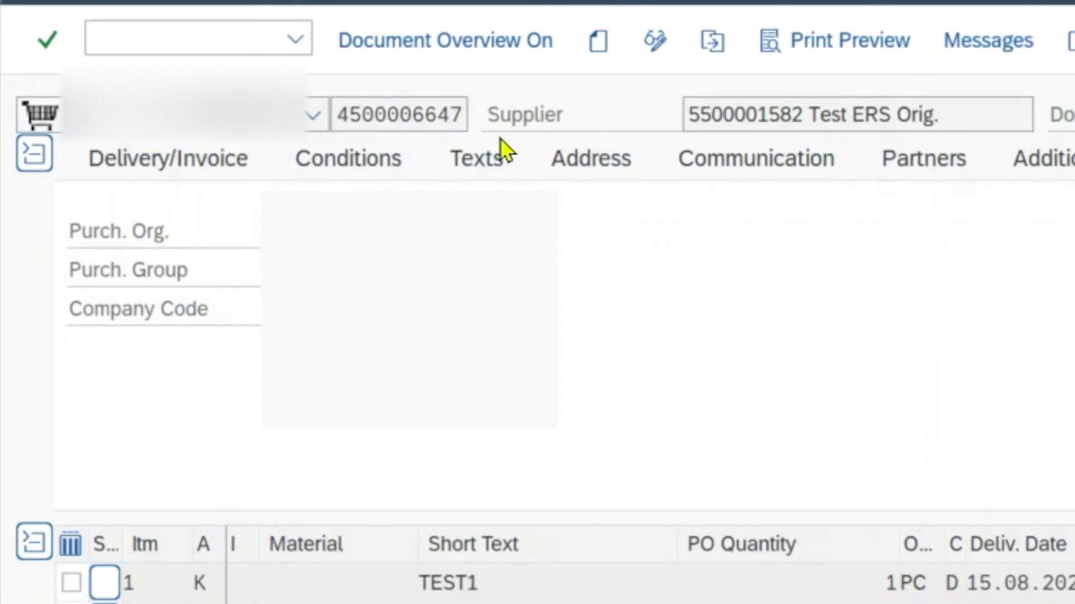
pyautogui.click(451, 111)
pyautogui.moveTo(451, 110); pyautogui.dragTo(319, 113)
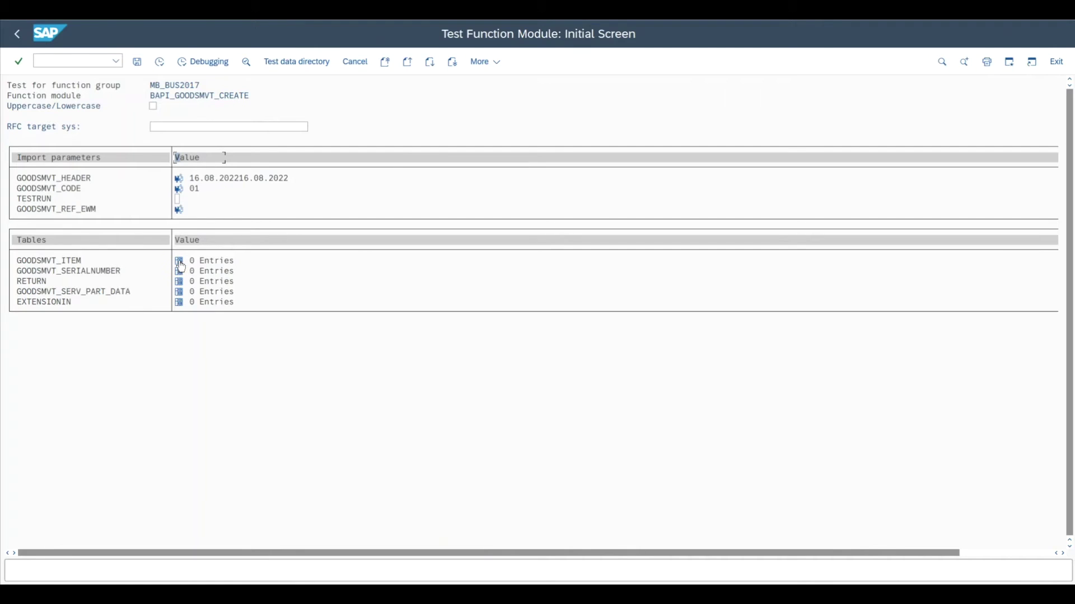
# Step: In the GOODSMVT_ITEM single-entry form, set plant 0001, movement type 101 and the vendor number
pyautogui.click(180, 263)
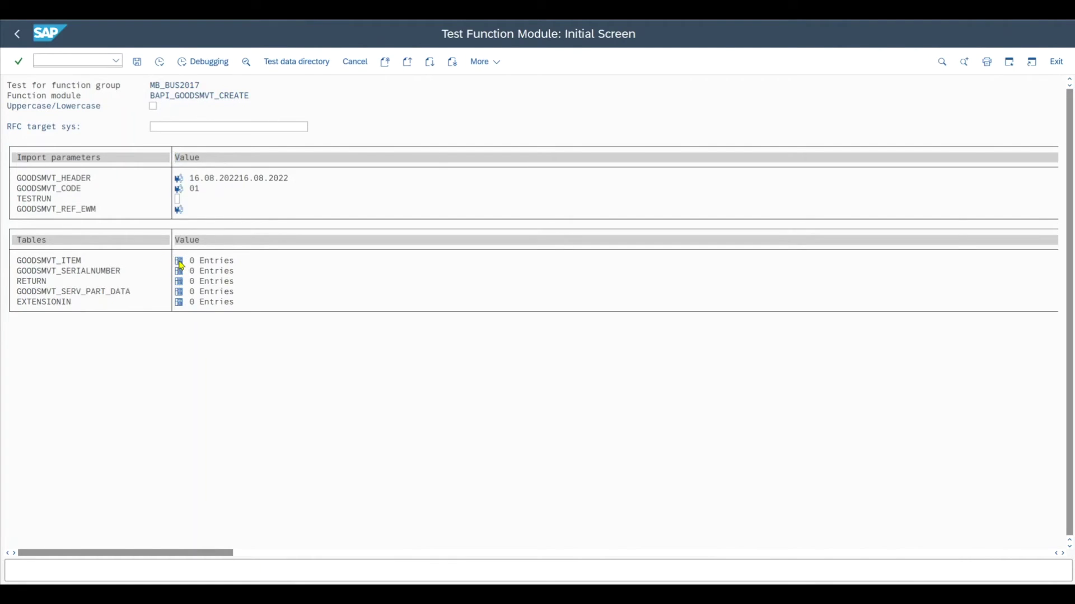
pyautogui.click(162, 65)
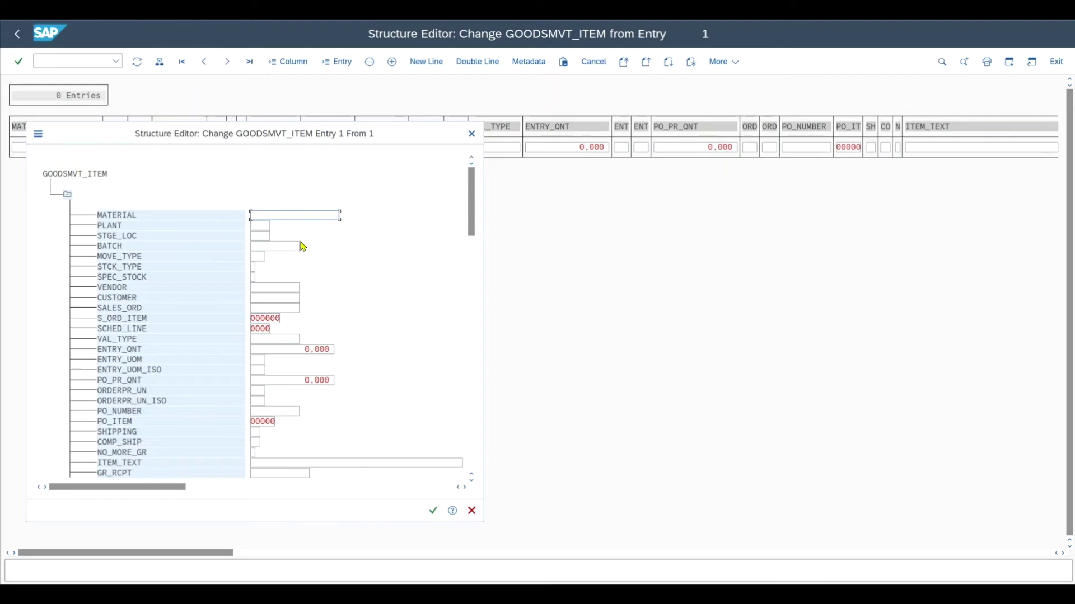
pyautogui.click(260, 226)
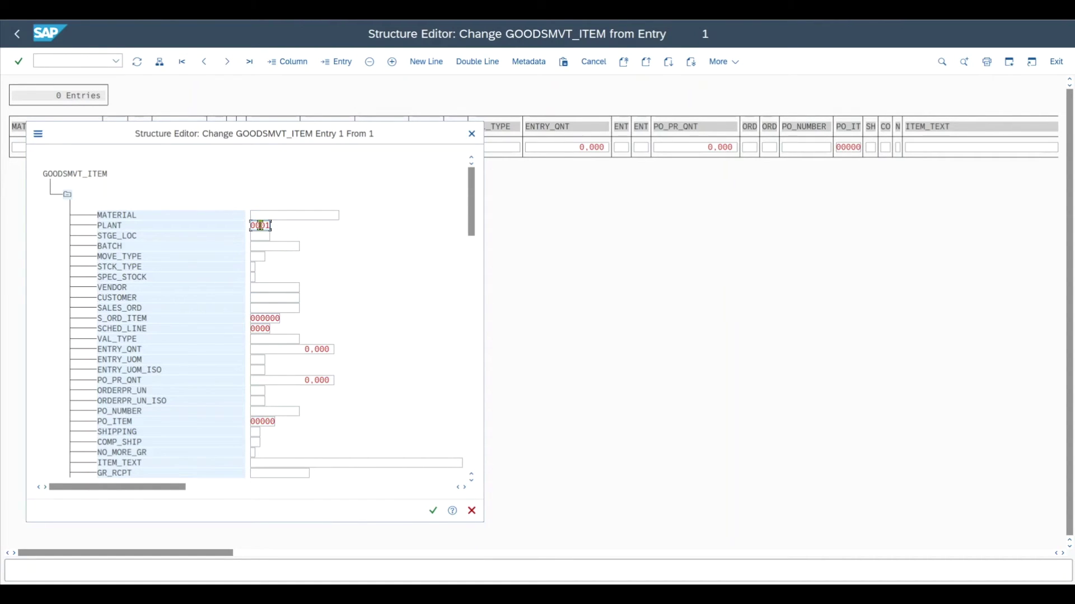
pyautogui.click(259, 216)
pyautogui.click(258, 257)
pyautogui.write('101')
pyautogui.click(272, 287)
pyautogui.write('5500001582')
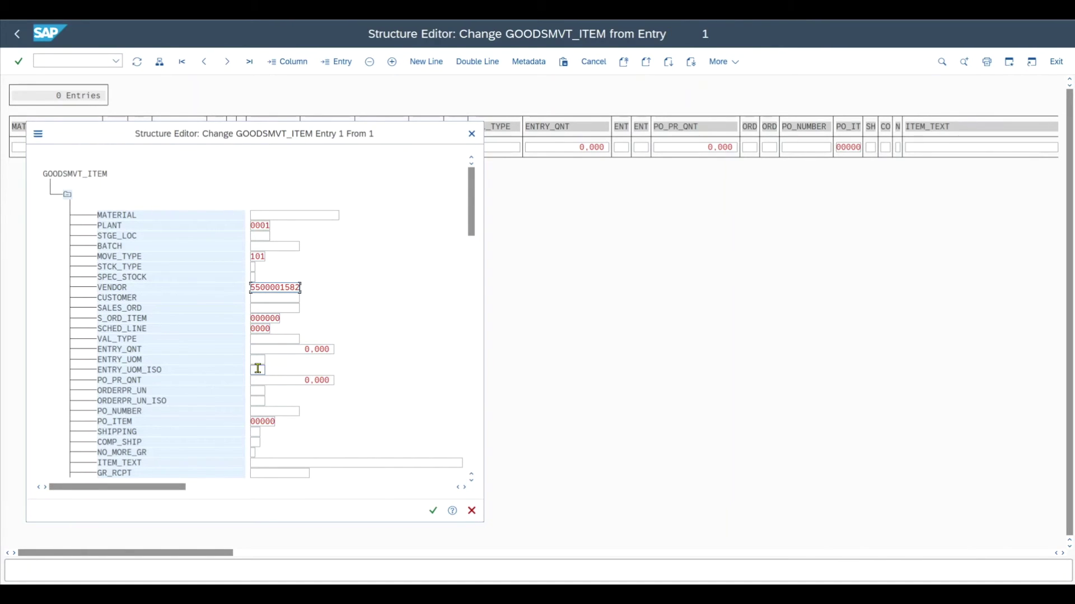
# Step: Set quantity 1, paste the purchase order number, set movement indicator B and confirm the item
pyautogui.click(276, 380)
pyautogui.click(277, 390)
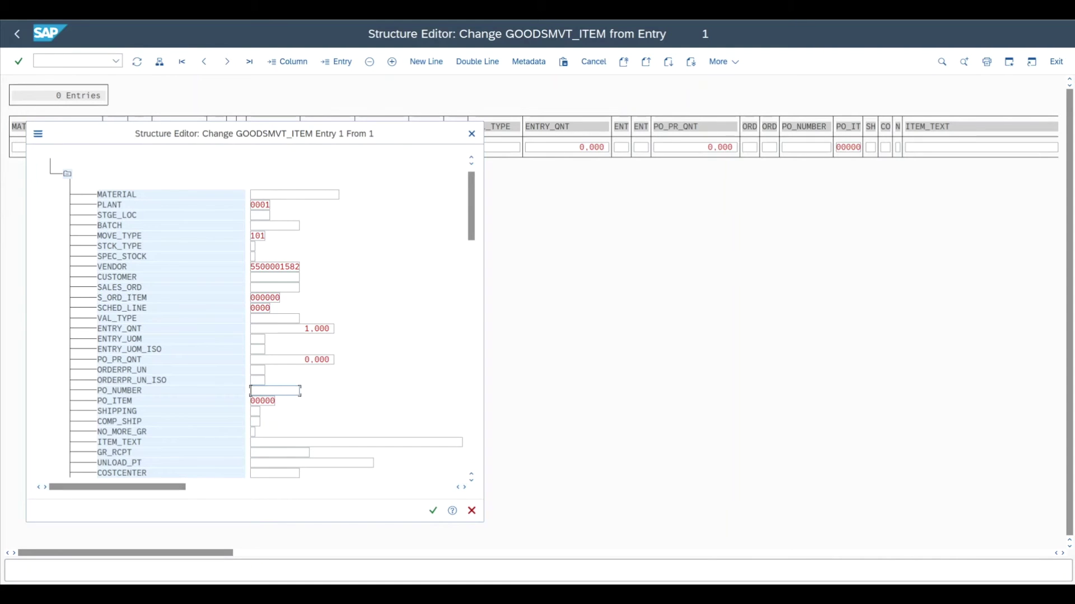
pyautogui.hotkey('ctrl', 'v')
pyautogui.scroll(-4, 359, 401)
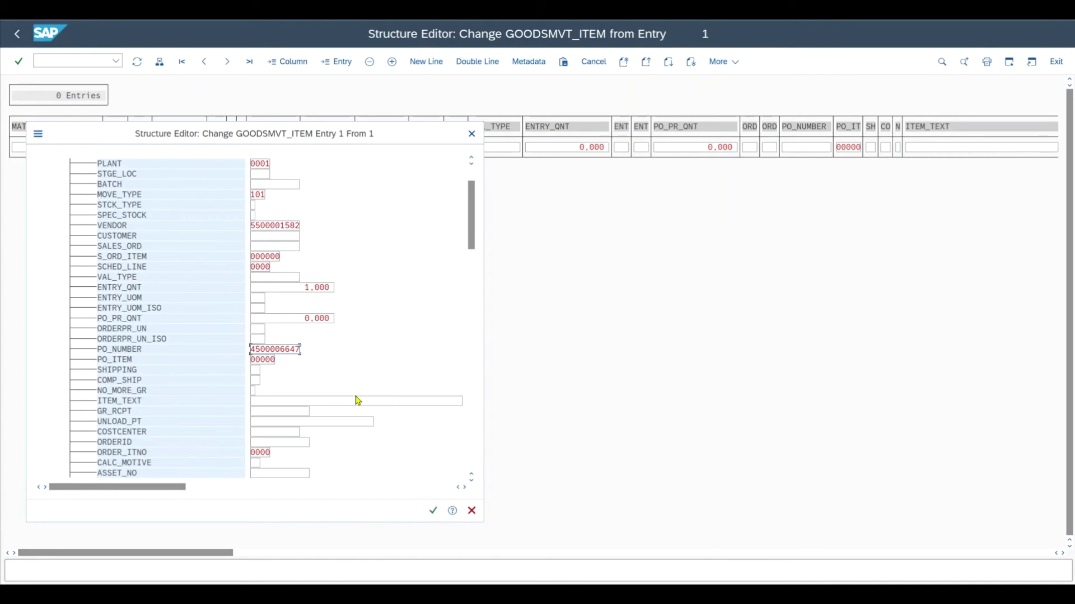
pyautogui.scroll(-6, 358, 401)
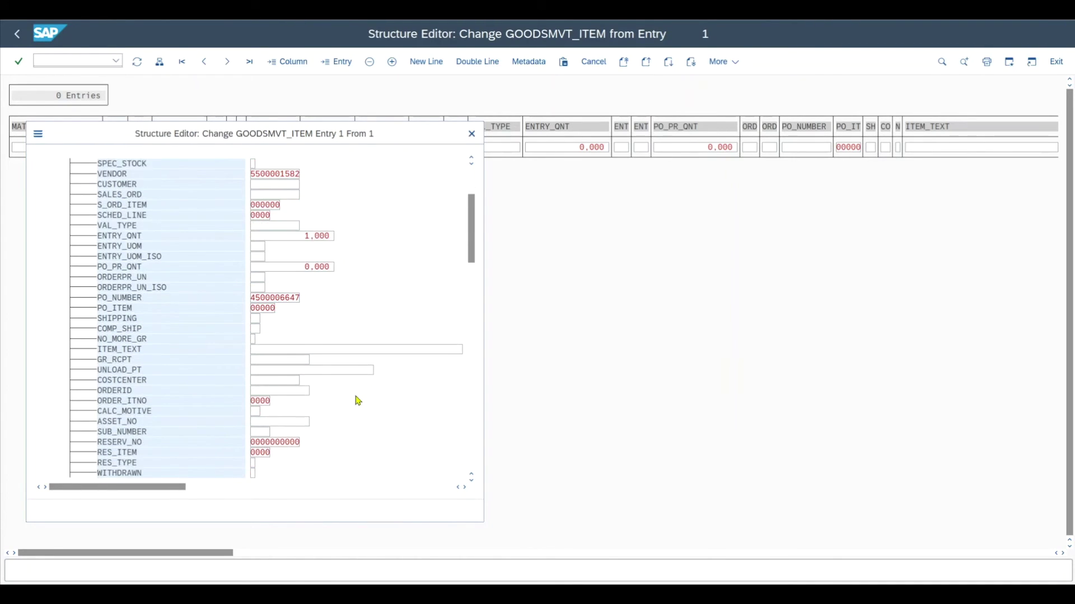
pyautogui.scroll(-7, 358, 401)
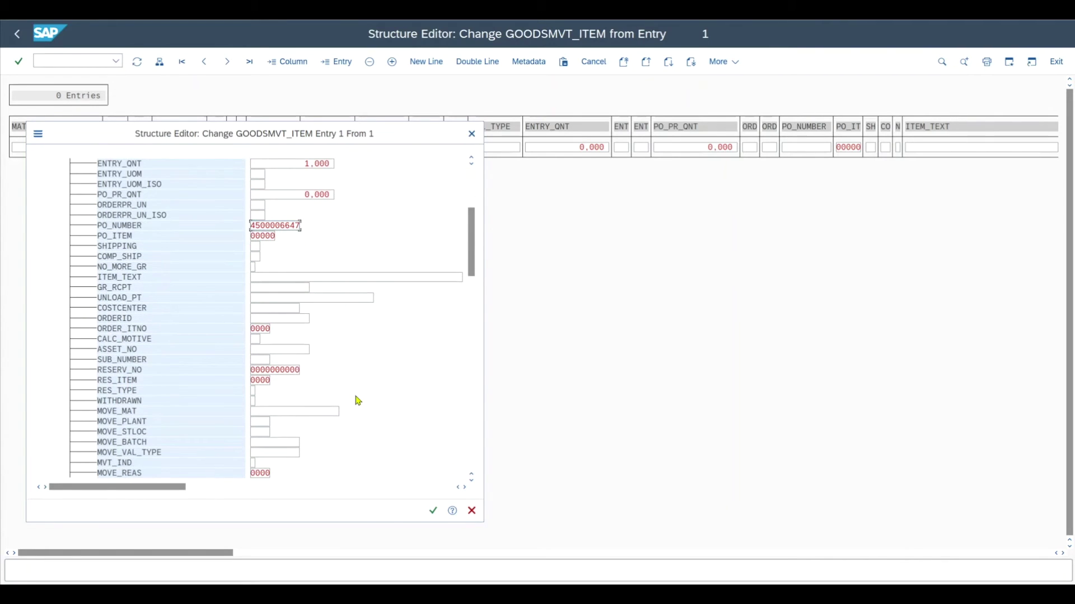
pyautogui.scroll(-5, 359, 401)
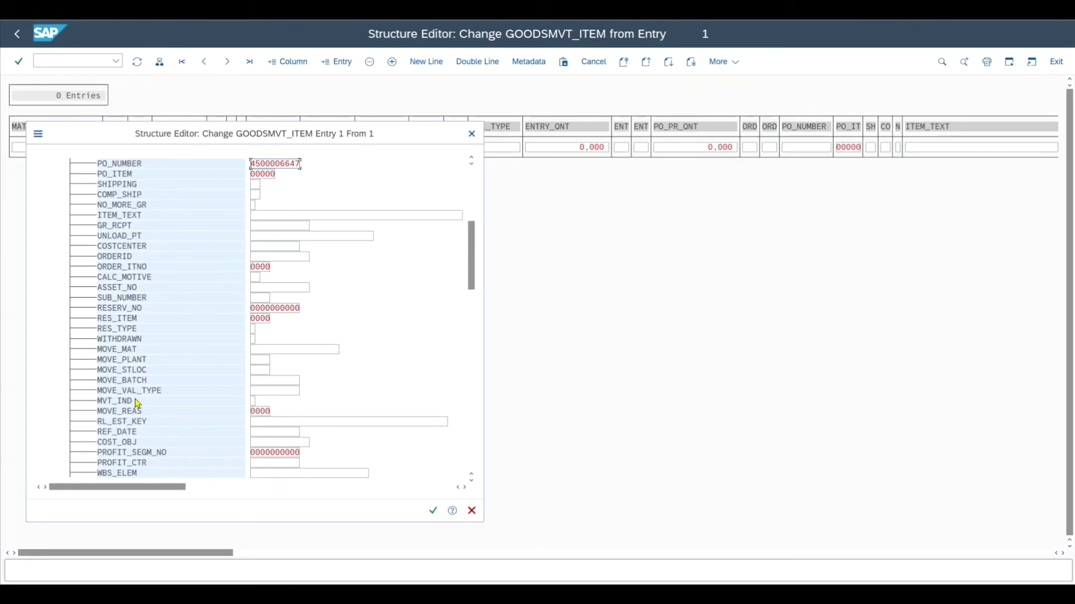
pyautogui.click(253, 400)
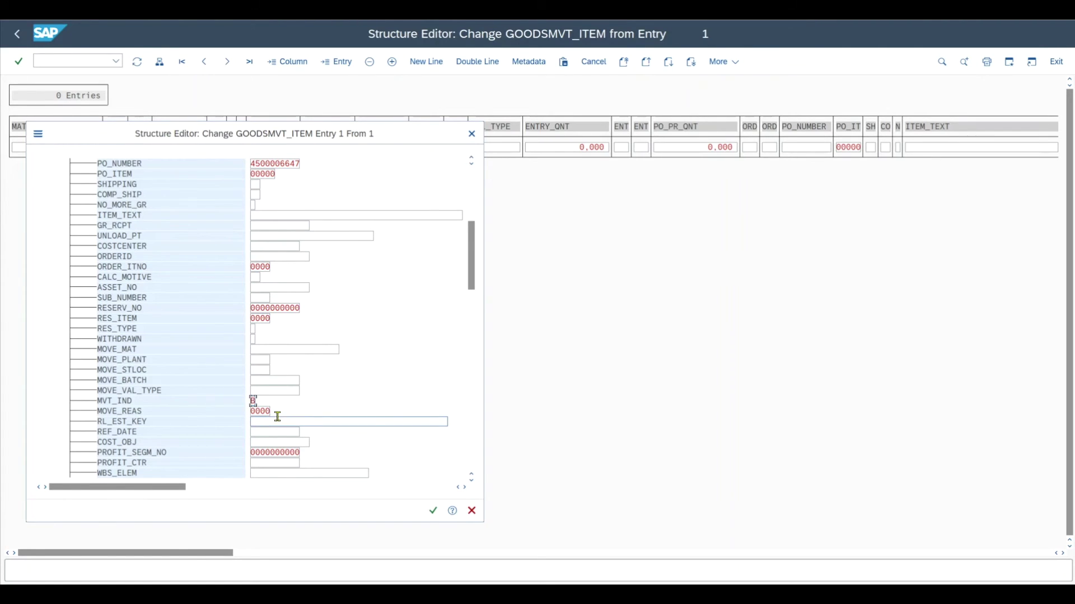
pyautogui.click(434, 511)
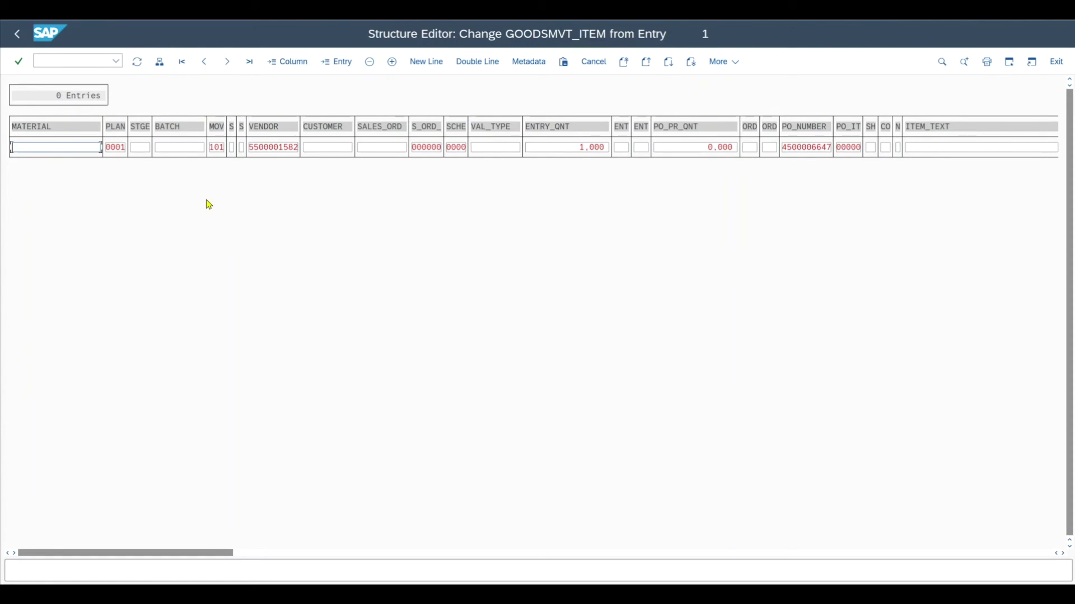
pyautogui.click(17, 34)
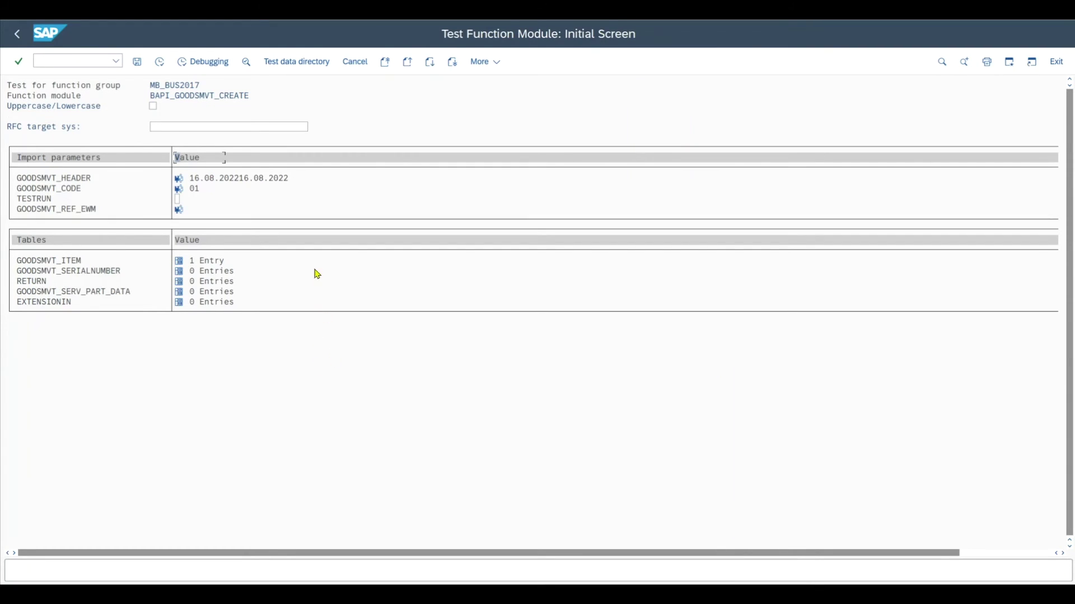
# Step: Save the test data with the comment 'GOODSMVT_CREATE TEST 3'
pyautogui.click(138, 64)
pyautogui.click(240, 359)
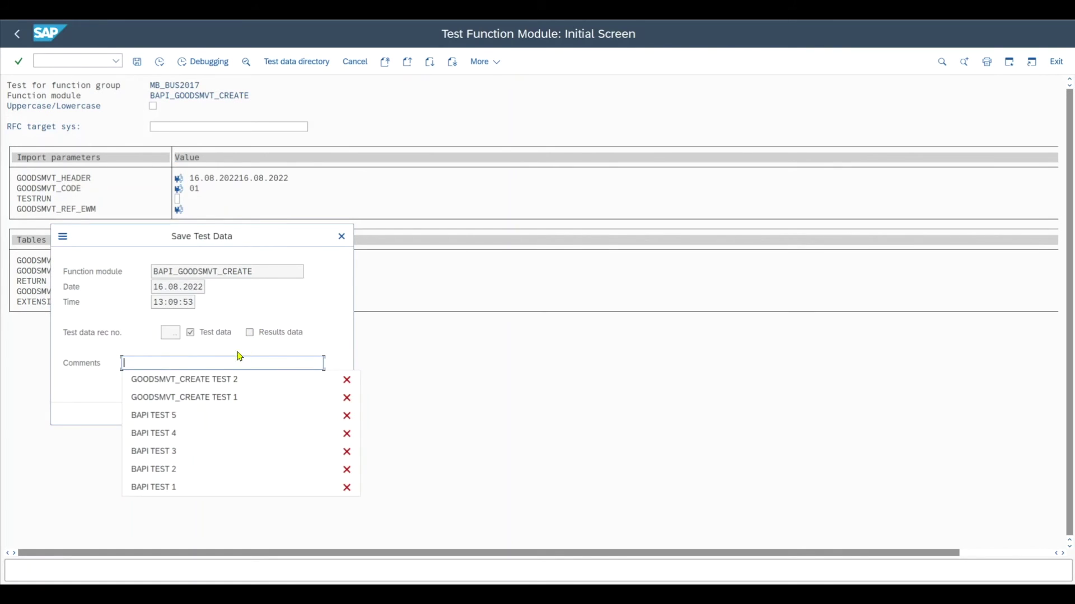
pyautogui.click(221, 380)
pyautogui.press('BackSpace')
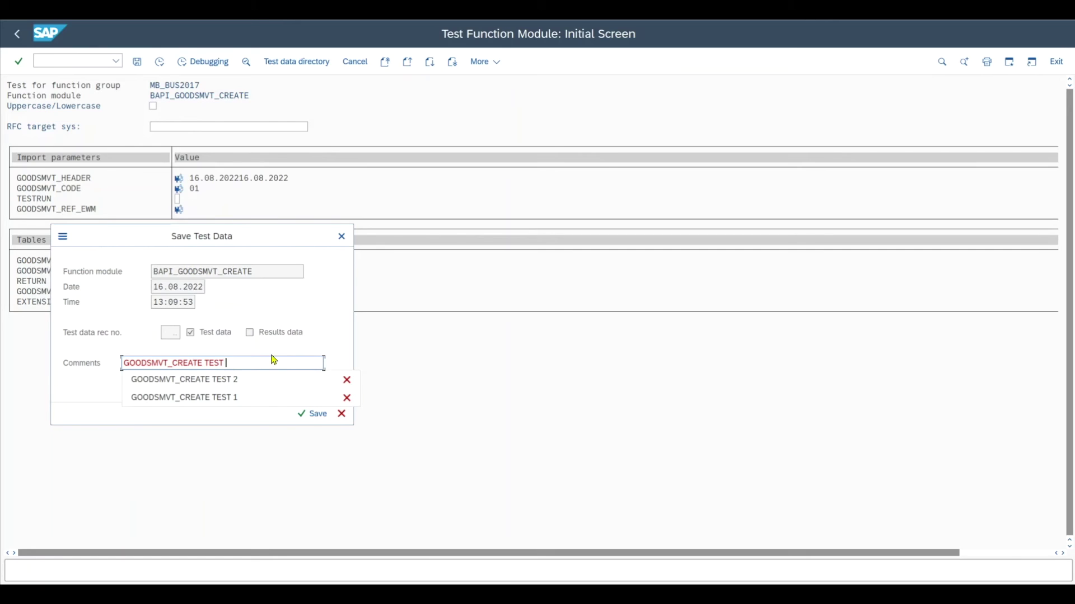
pyautogui.write('3')
pyautogui.click(309, 414)
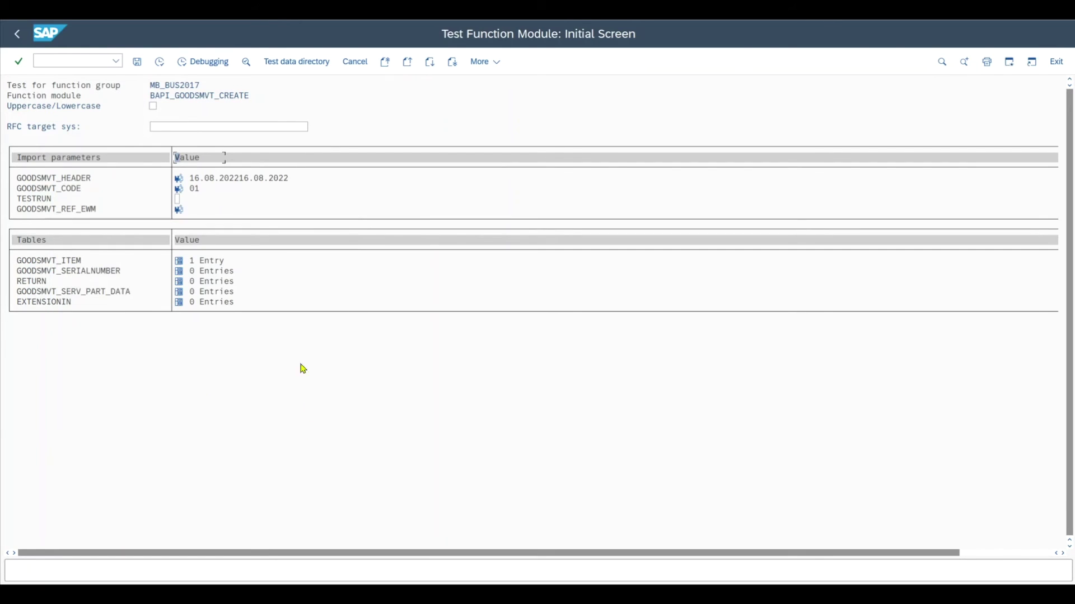
pyautogui.click(66, 62)
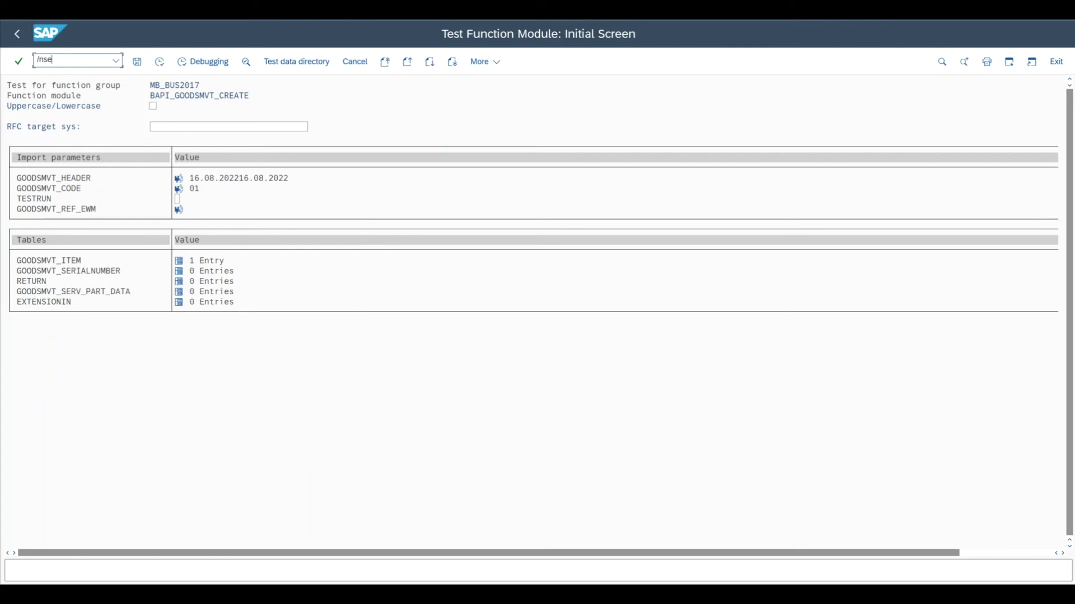
# Step: Reopen SE37 and choose Function Module > Execute > Test Sequences
pyautogui.press('Return')
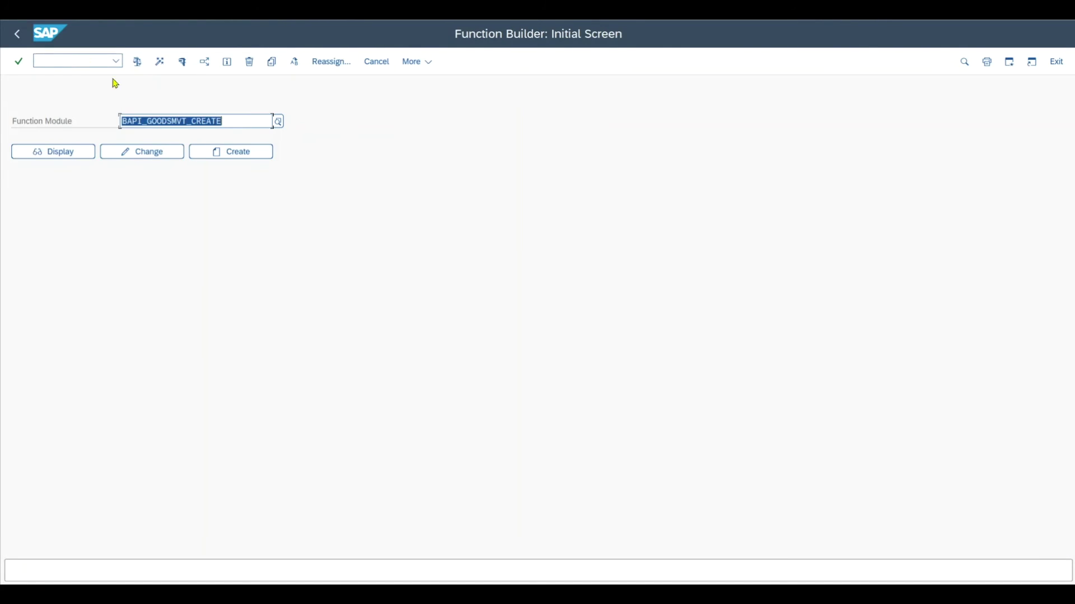
pyautogui.click(207, 119)
pyautogui.moveTo(236, 120); pyautogui.dragTo(108, 119)
pyautogui.click(232, 120)
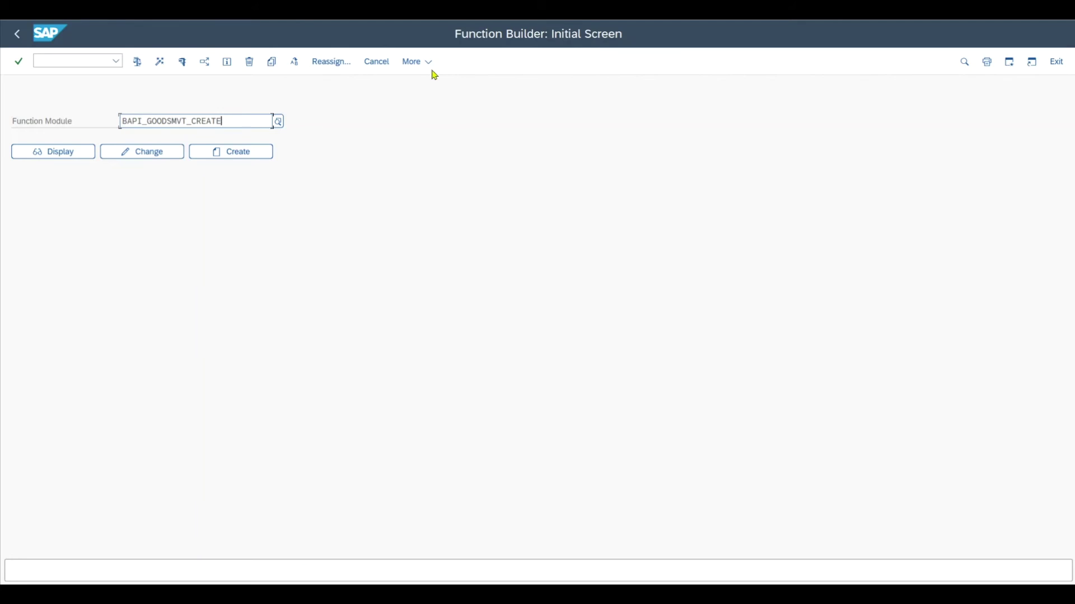
pyautogui.click(424, 64)
pyautogui.moveTo(450, 84)
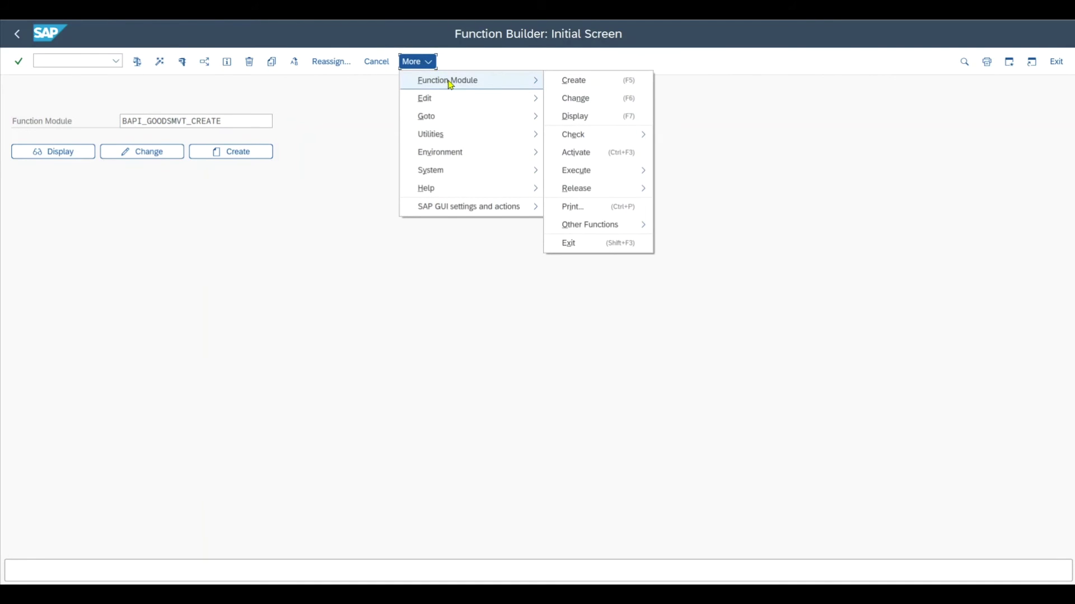
pyautogui.moveTo(582, 171)
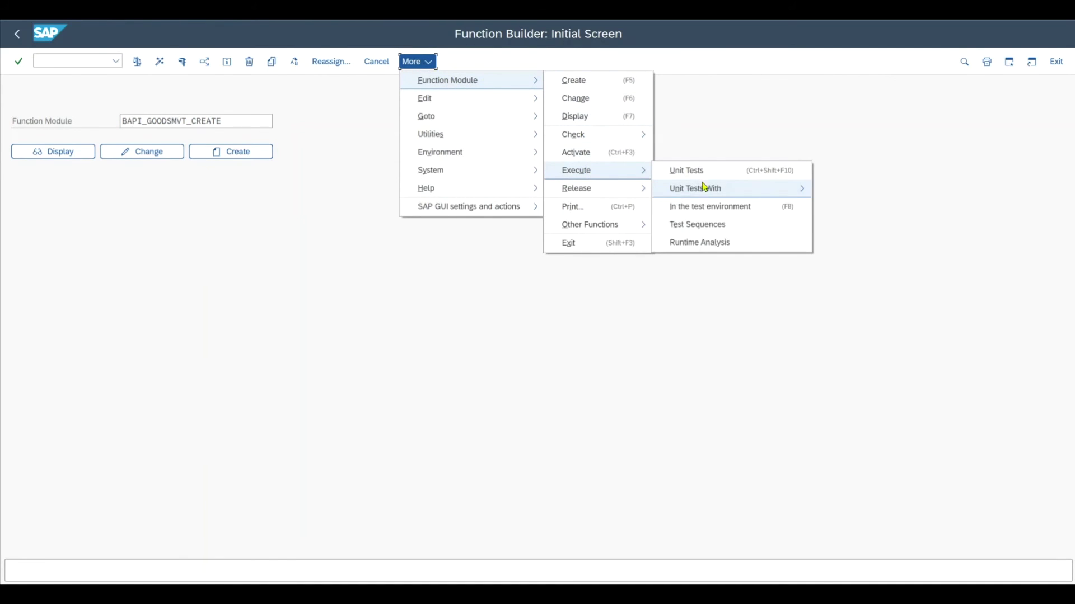
pyautogui.click(709, 233)
# Step: Enter BAPI_GOODSMVT_CREATE and BAPI_transaction_commit as sequence rows 1 and 2 and execute
pyautogui.moveTo(178, 160); pyautogui.dragTo(305, 200)
pyautogui.click(279, 259)
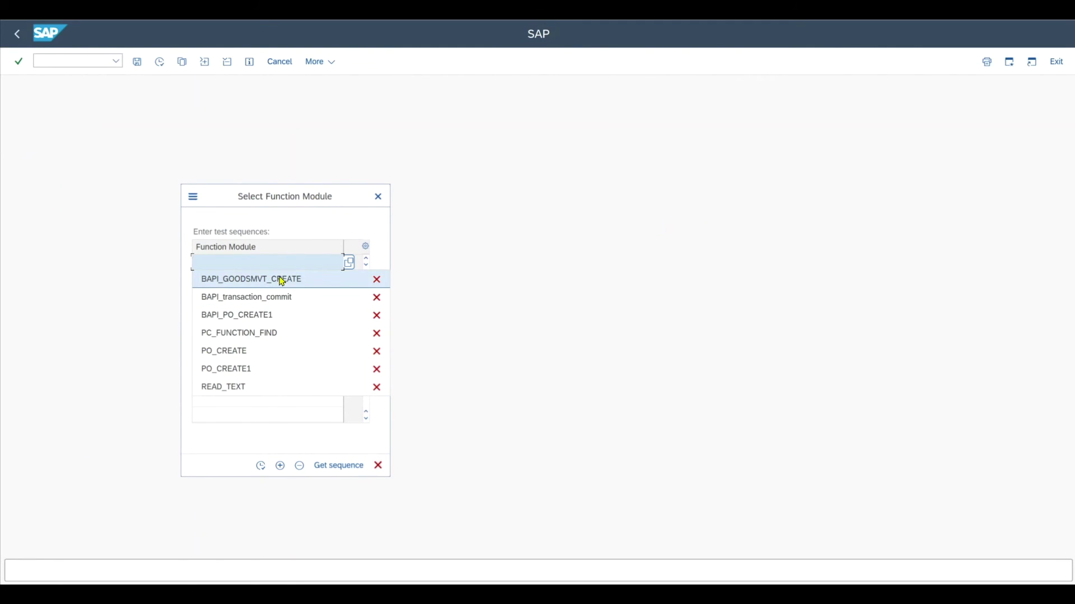
pyautogui.click(281, 279)
pyautogui.click(265, 275)
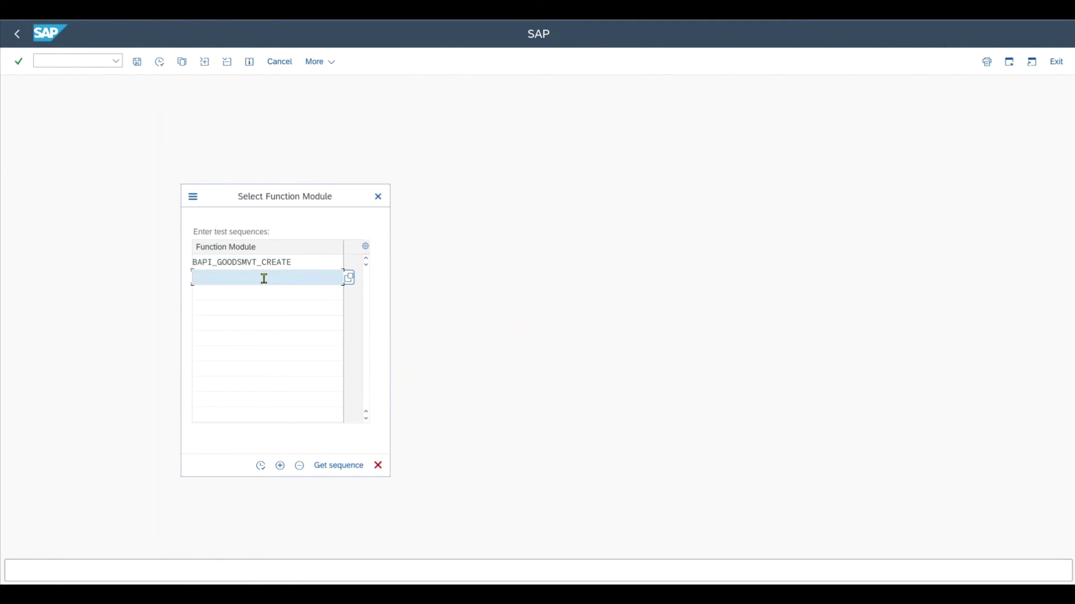
pyautogui.click(264, 278)
pyautogui.click(278, 317)
pyautogui.click(269, 293)
pyautogui.moveTo(292, 263); pyautogui.dragTo(193, 267)
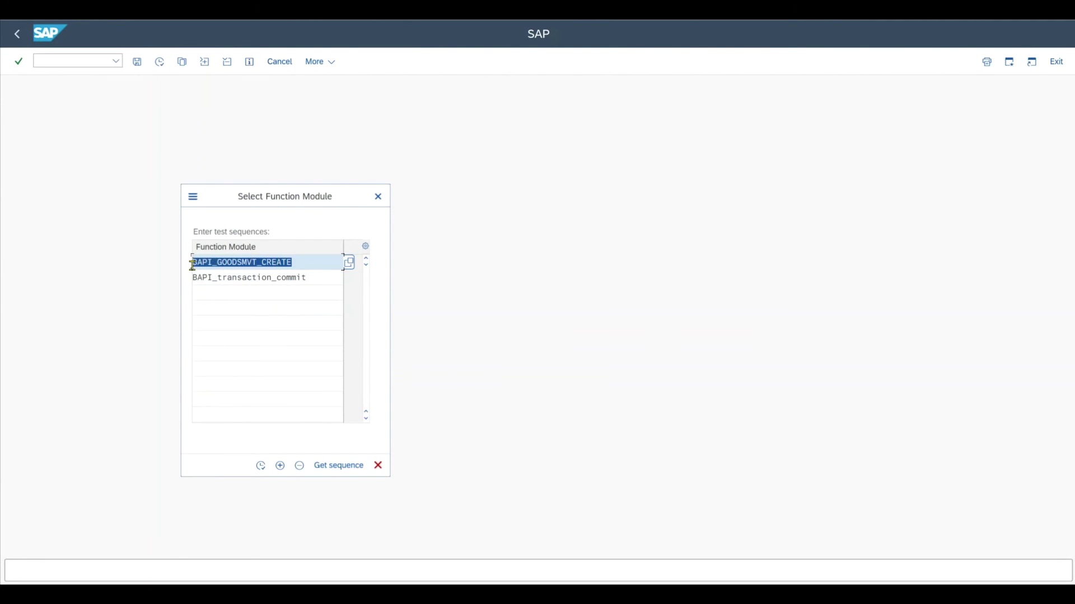
pyautogui.click(315, 264)
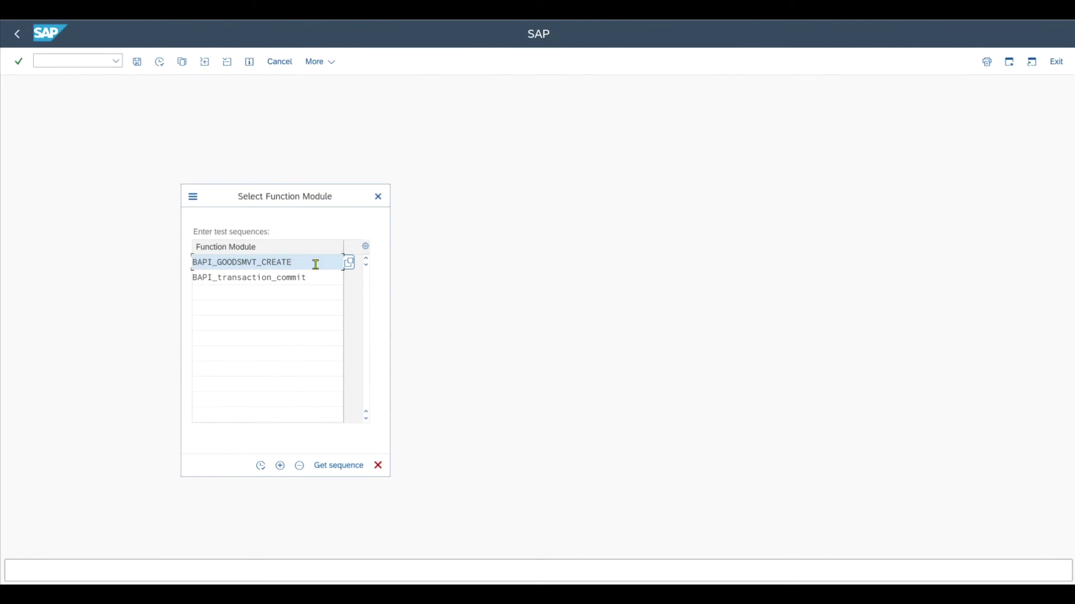
pyautogui.click(319, 276)
pyautogui.moveTo(320, 276); pyautogui.dragTo(196, 281)
pyautogui.click(308, 277)
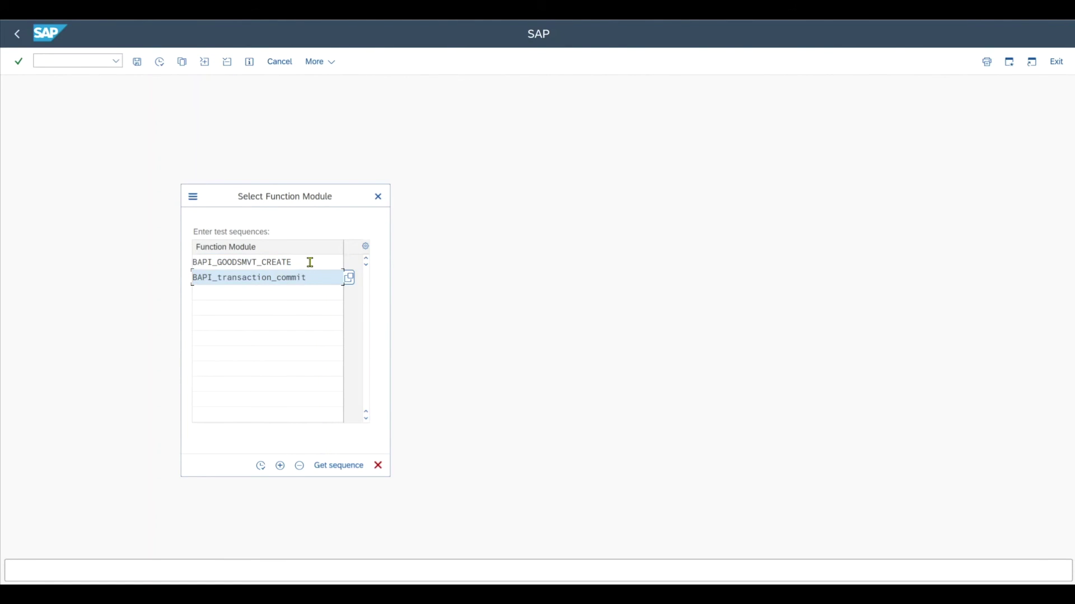
pyautogui.moveTo(310, 262); pyautogui.dragTo(193, 262)
pyautogui.moveTo(317, 276); pyautogui.dragTo(192, 279)
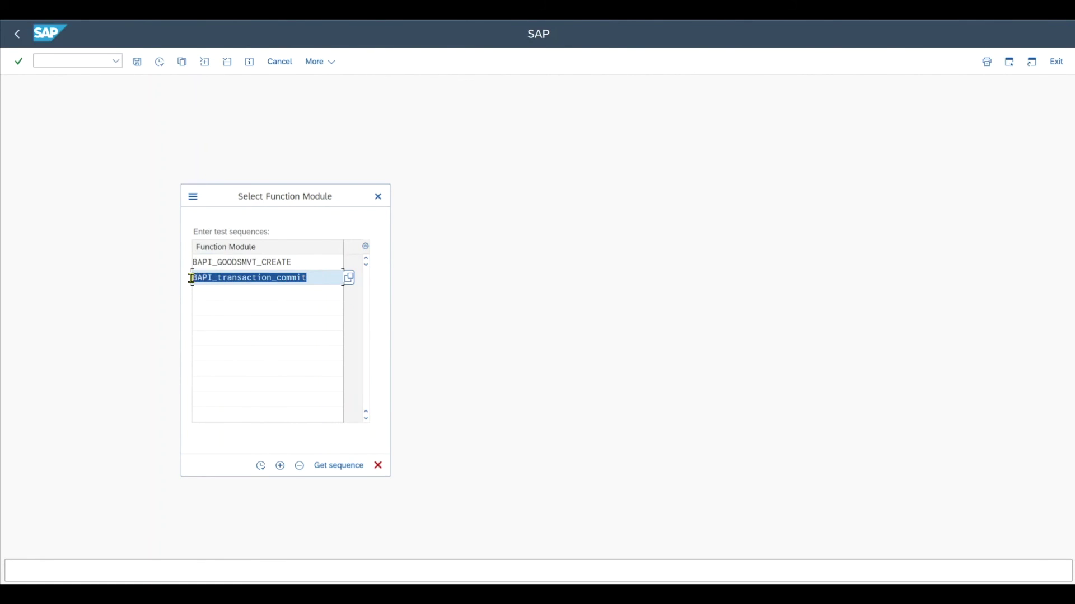
pyautogui.click(322, 277)
pyautogui.moveTo(317, 279); pyautogui.dragTo(185, 278)
pyautogui.click(259, 467)
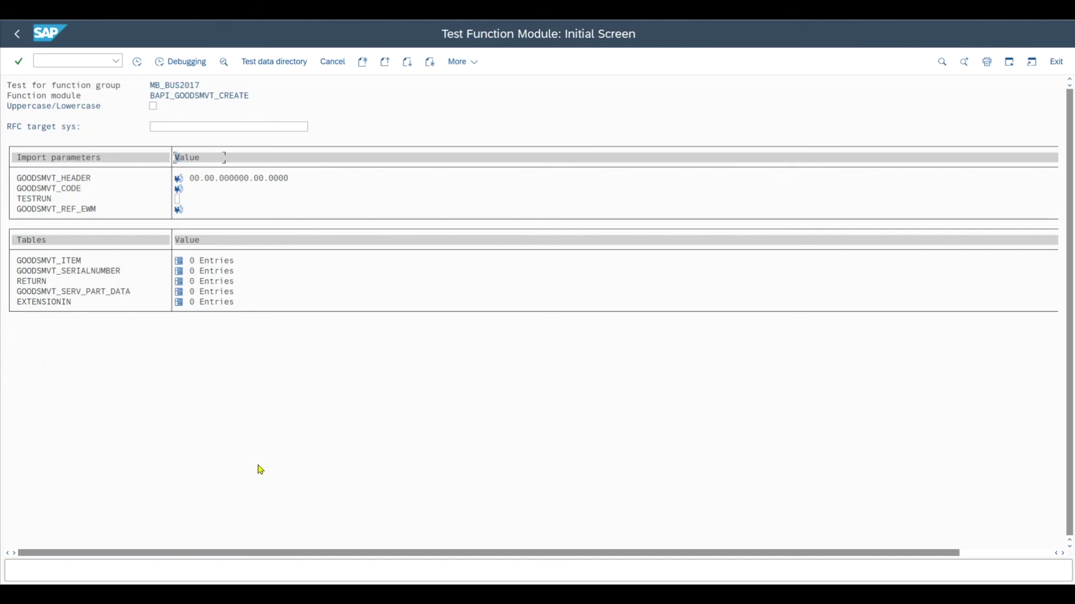
pyautogui.click(292, 64)
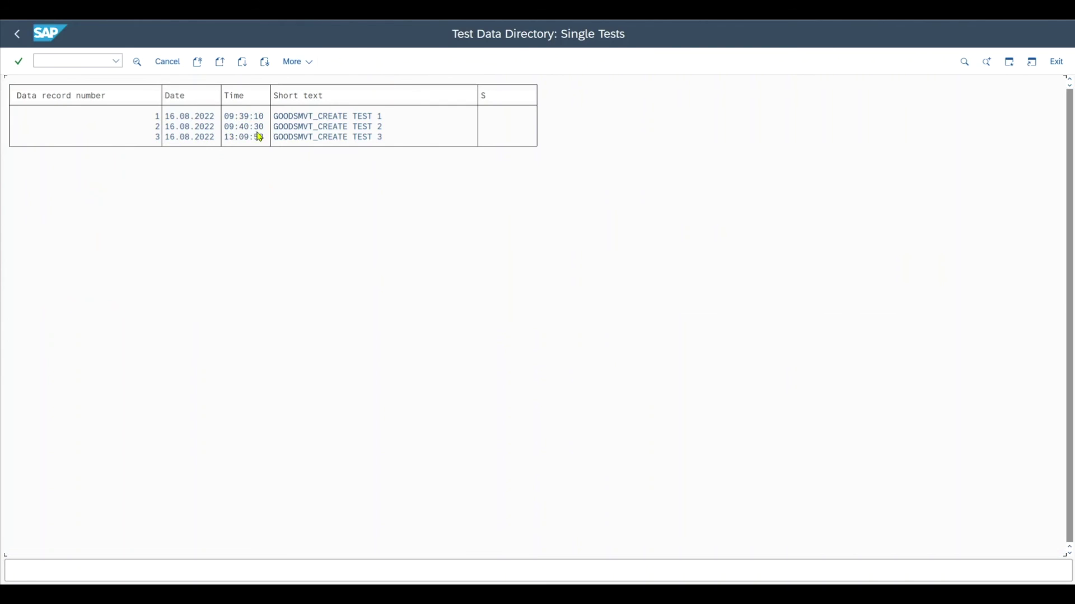
pyautogui.doubleClick(288, 138)
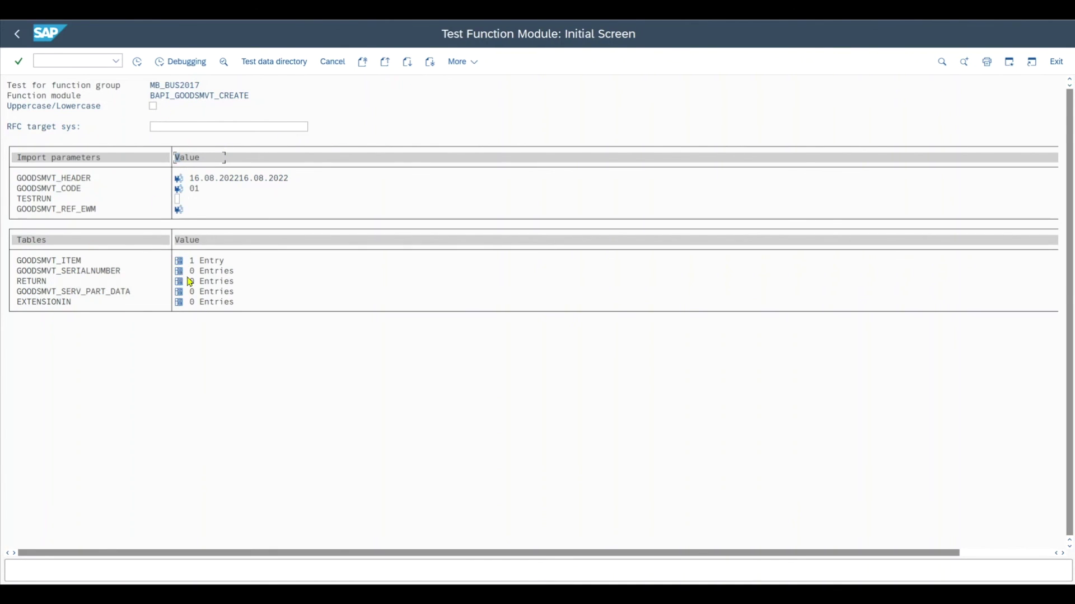
pyautogui.click(138, 62)
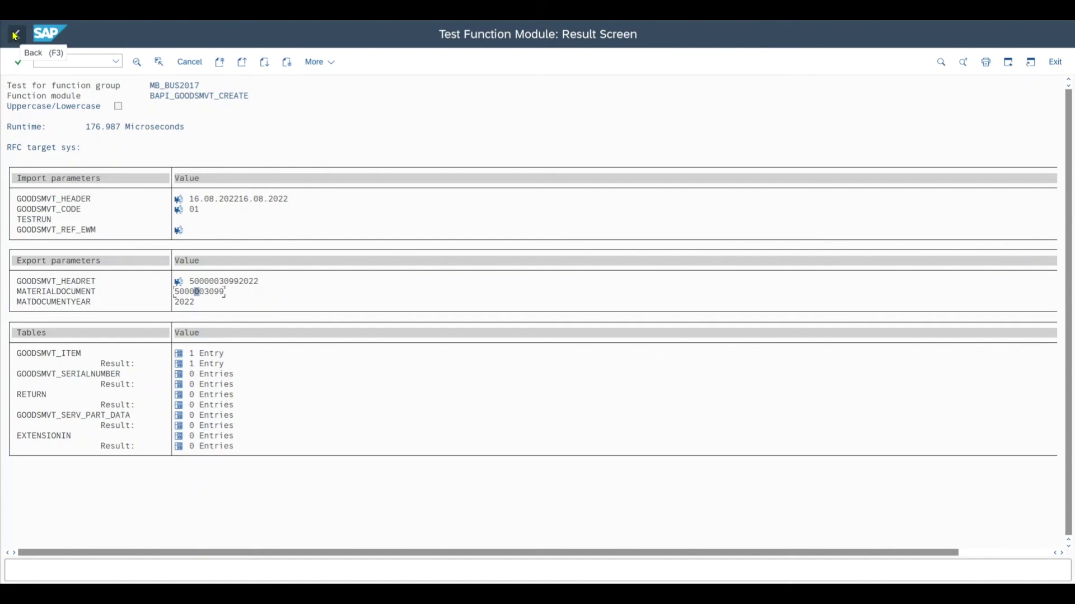
pyautogui.click(15, 34)
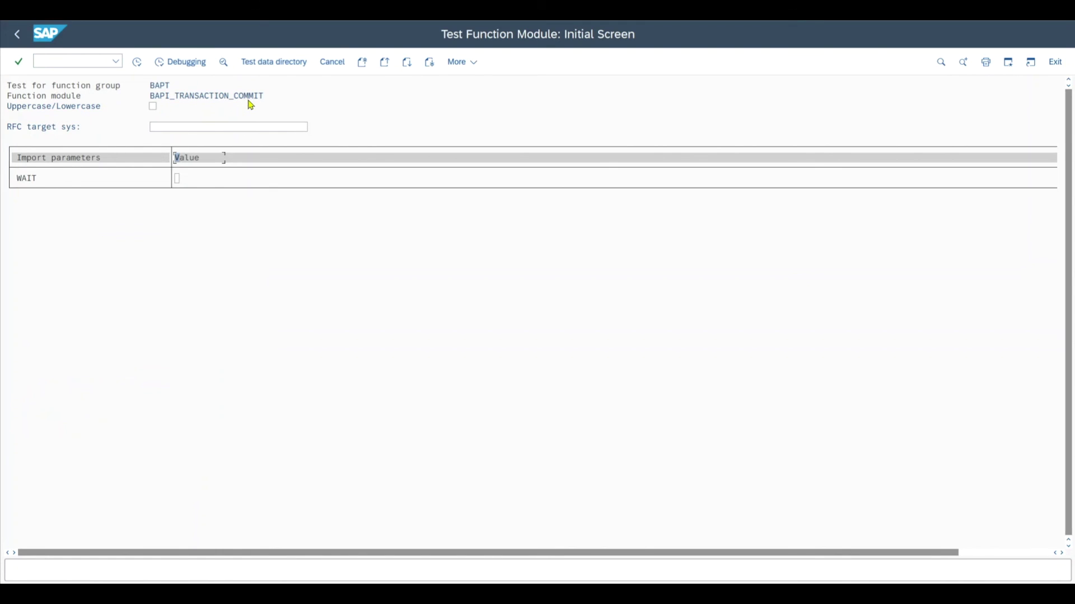
# Step: Execute BAPI_TRANSACTION_COMMIT to commit the goods movement posting
pyautogui.click(137, 62)
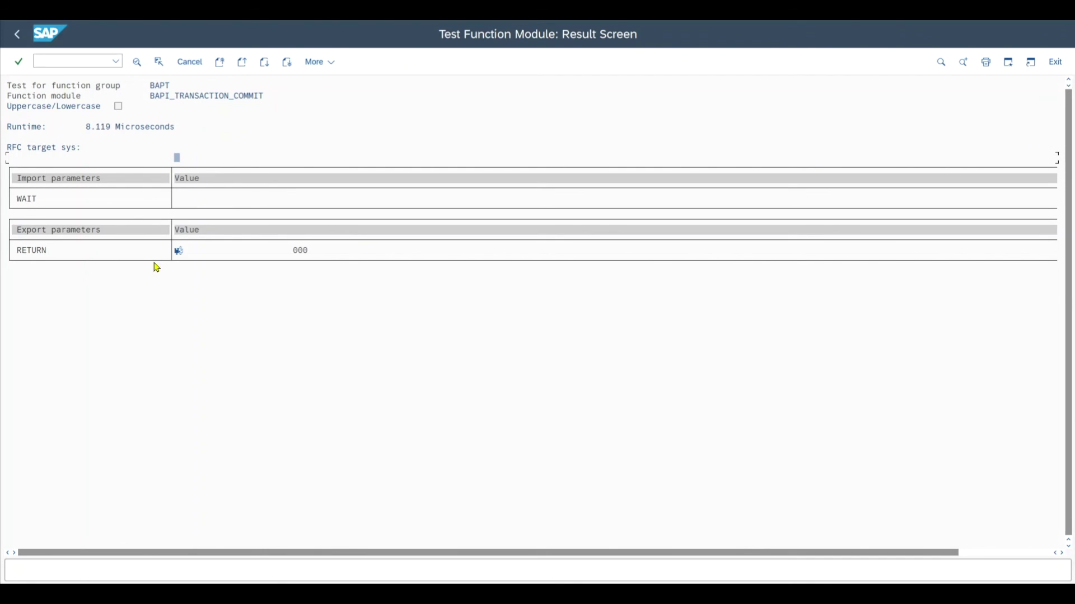
pyautogui.click(72, 59)
pyautogui.write('/')
pyautogui.press('Return')
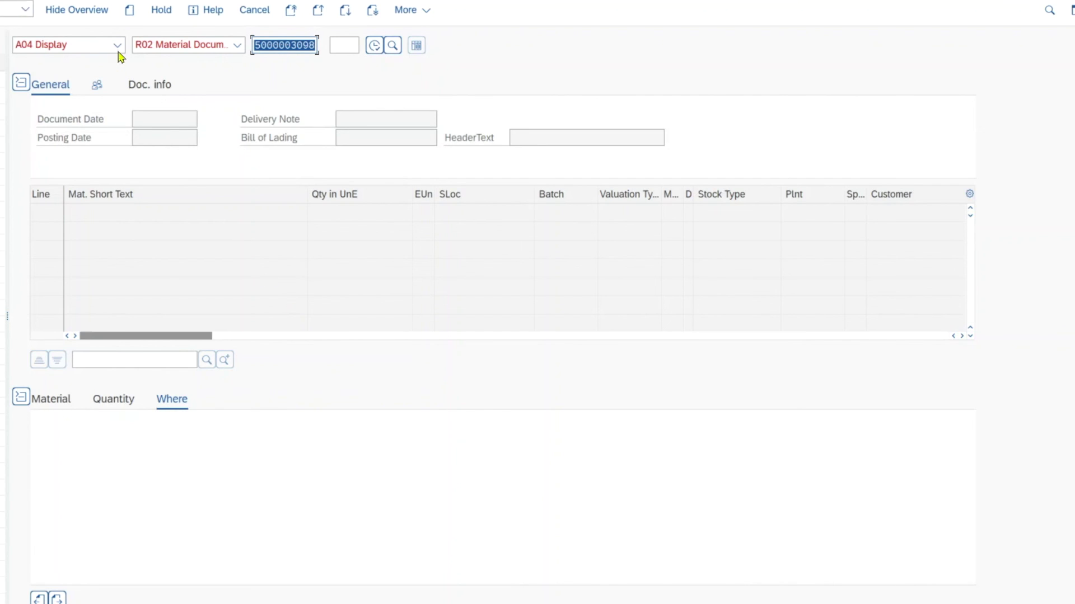
pyautogui.click(234, 47)
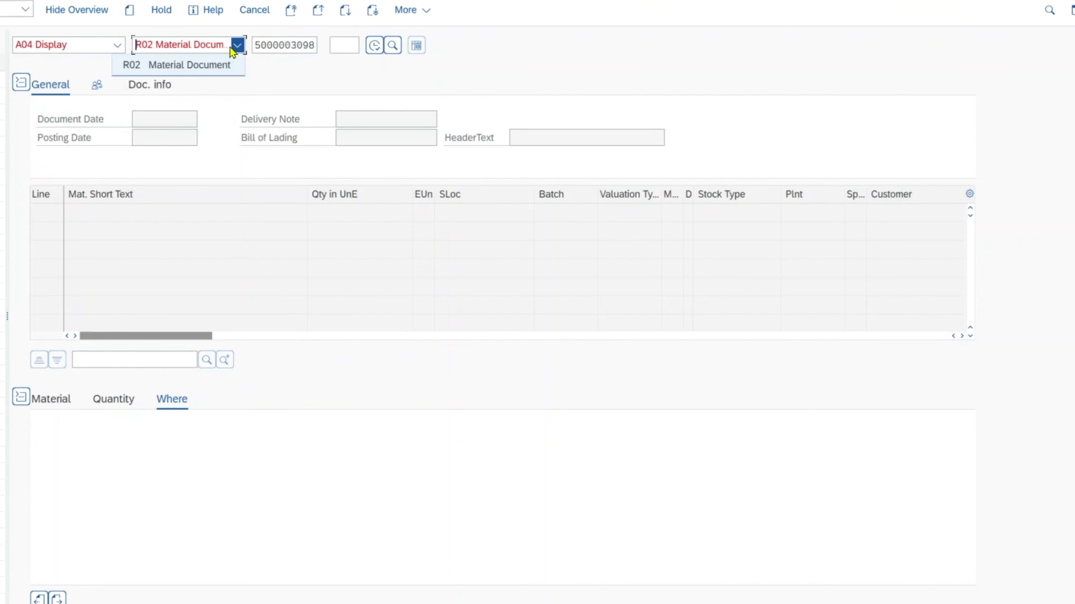
pyautogui.click(234, 48)
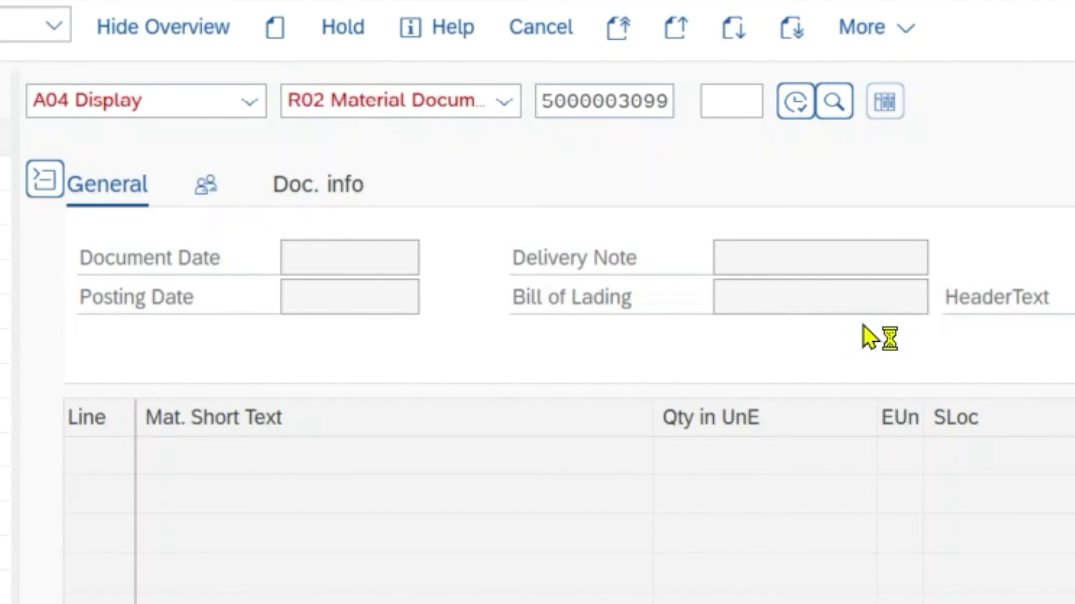
pyautogui.press('Return')
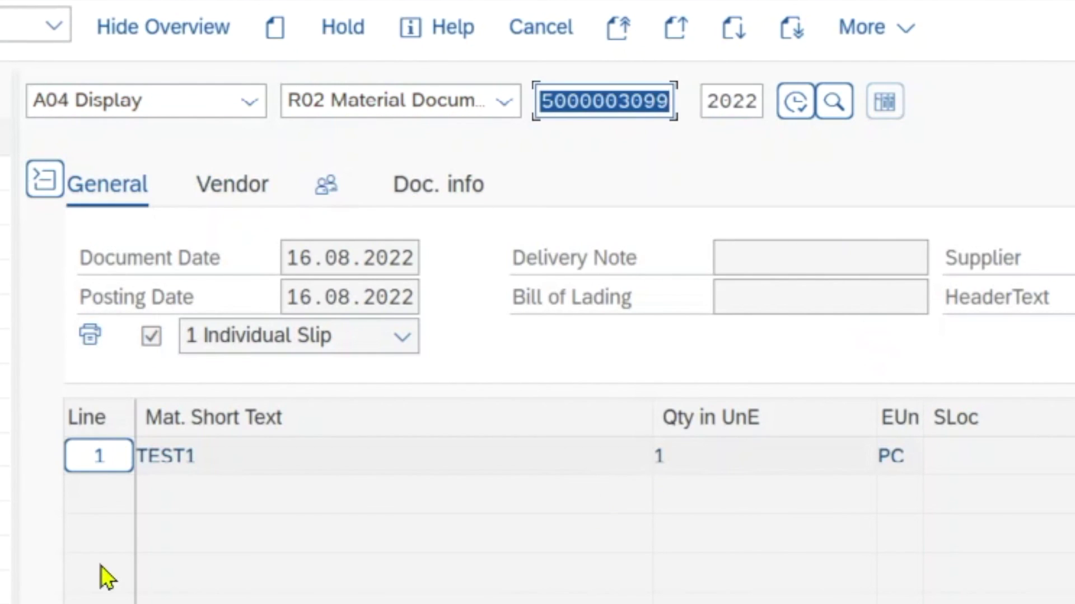